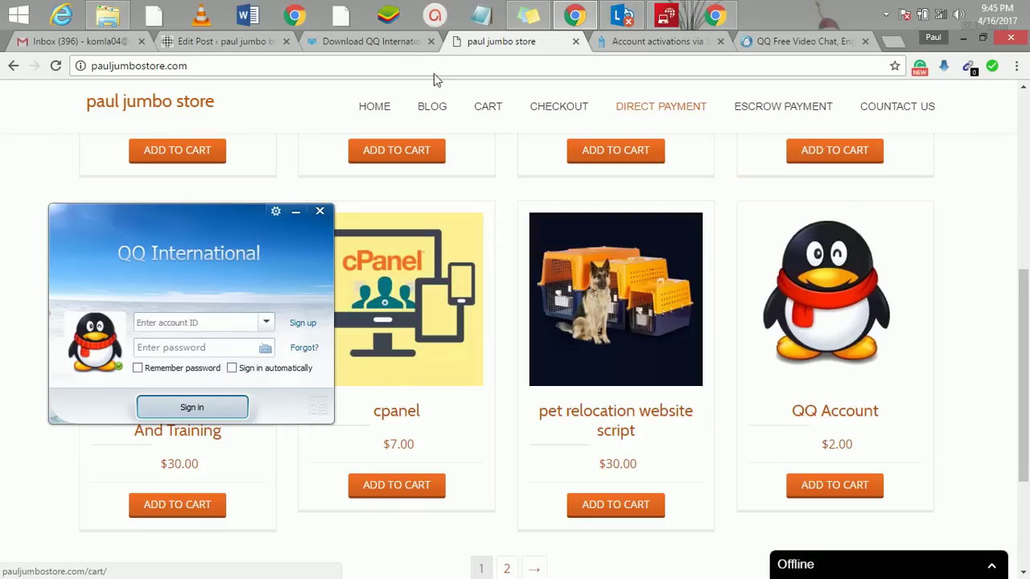
# Step: View the QQ International 2.11 download page on FileHippo, with the latest version at 47.57MB
pyautogui.click(383, 41)
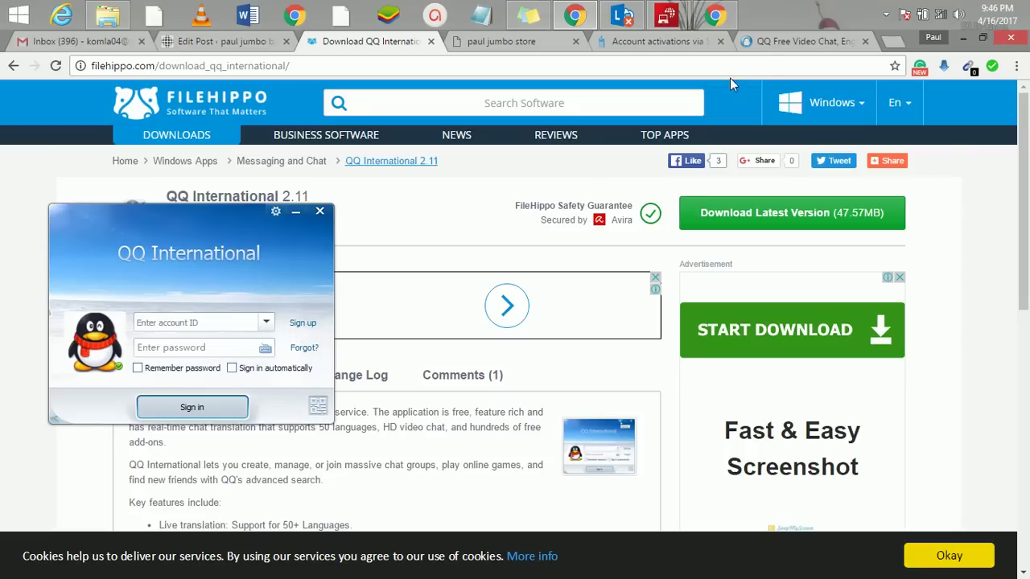
# Step: Go to QQ Sign Up, move the login window aside, and choose standard QQ Account registration
pyautogui.click(783, 43)
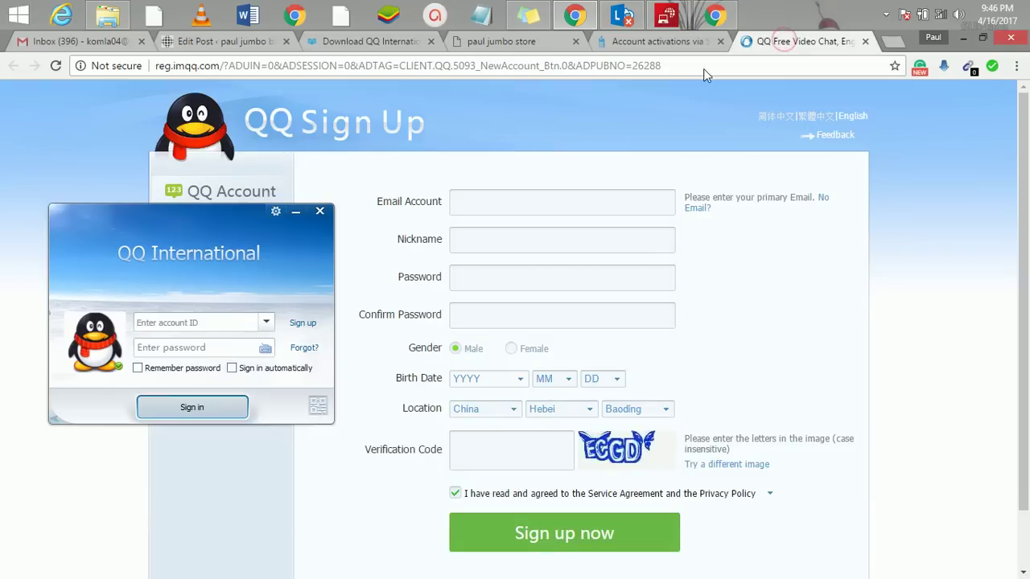
pyautogui.moveTo(204, 219); pyautogui.dragTo(21, 167)
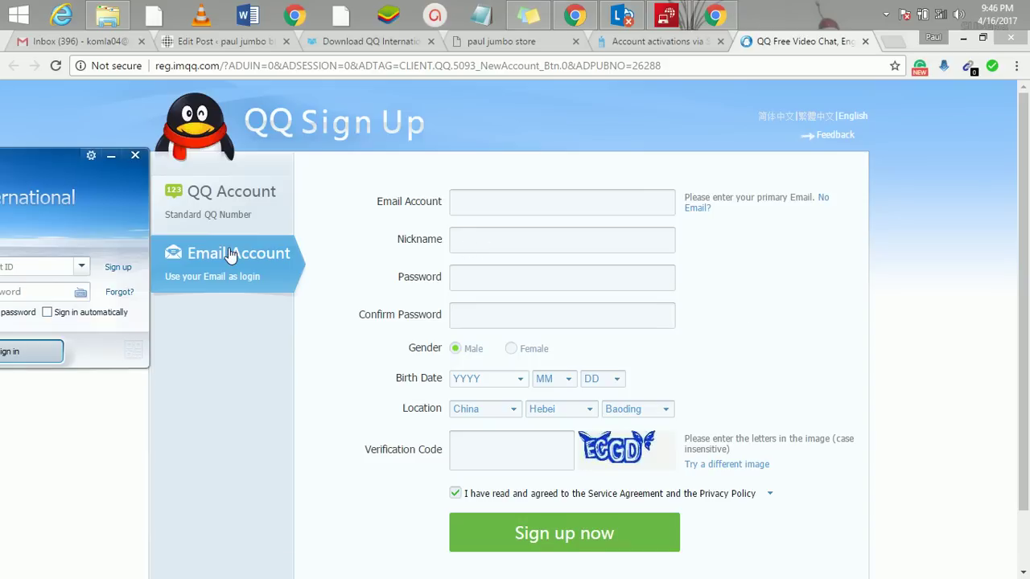
pyautogui.click(223, 200)
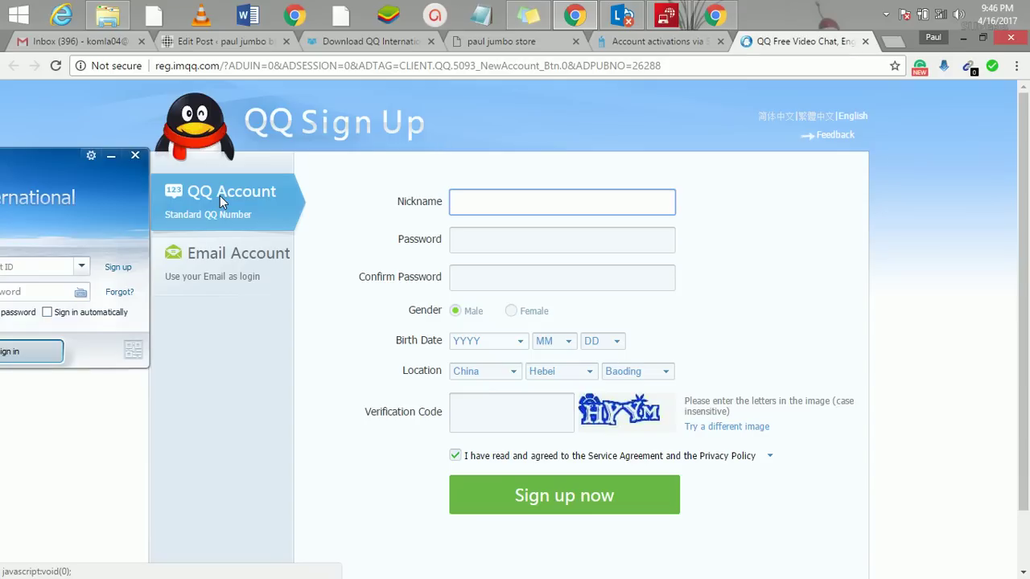
# Step: Enter the account nickname and a strong password, then go to the password confirmation field
pyautogui.write('paul')
pyautogui.press('BackSpace')
pyautogui.press('BackSpace')
pyautogui.press('BackSpace')
pyautogui.press('BackSpace')
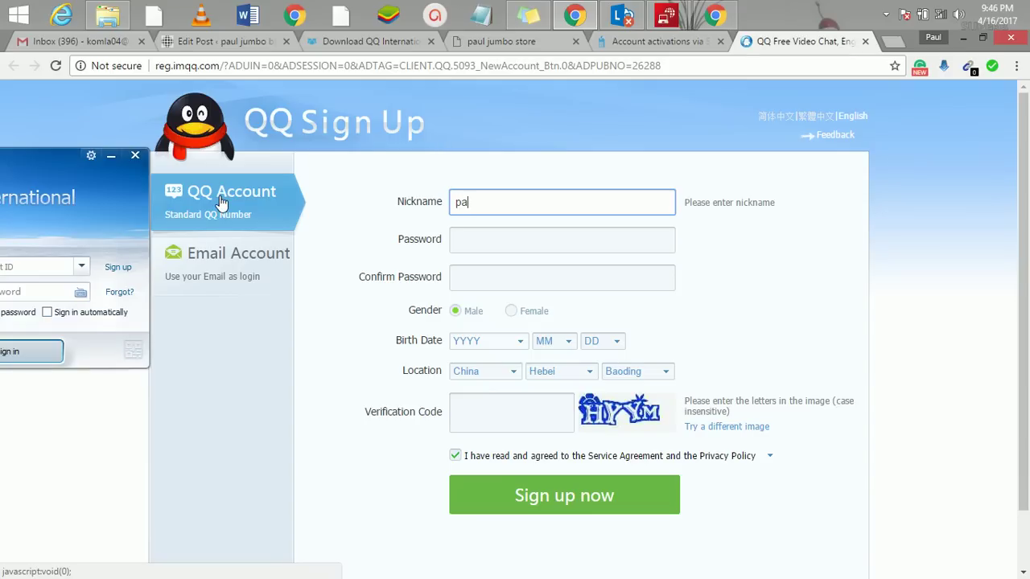
pyautogui.write('jumbopaul')
pyautogui.click(499, 240)
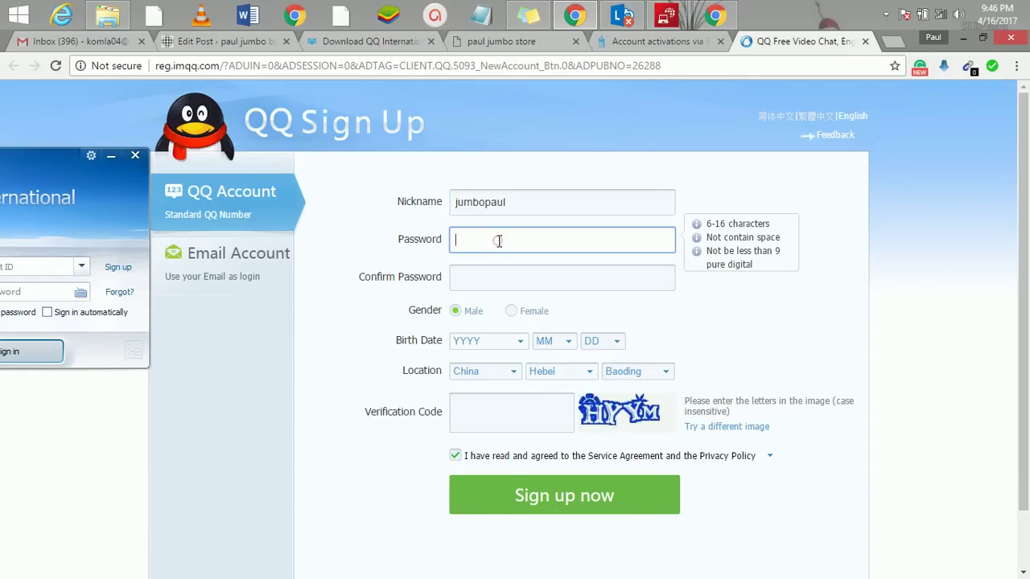
pyautogui.write('••••')
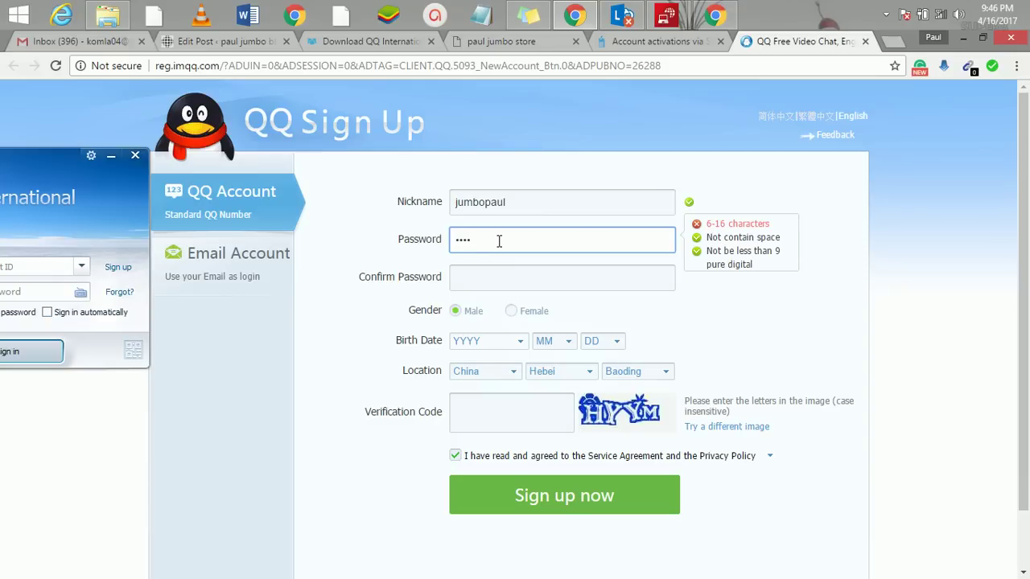
pyautogui.write('••')
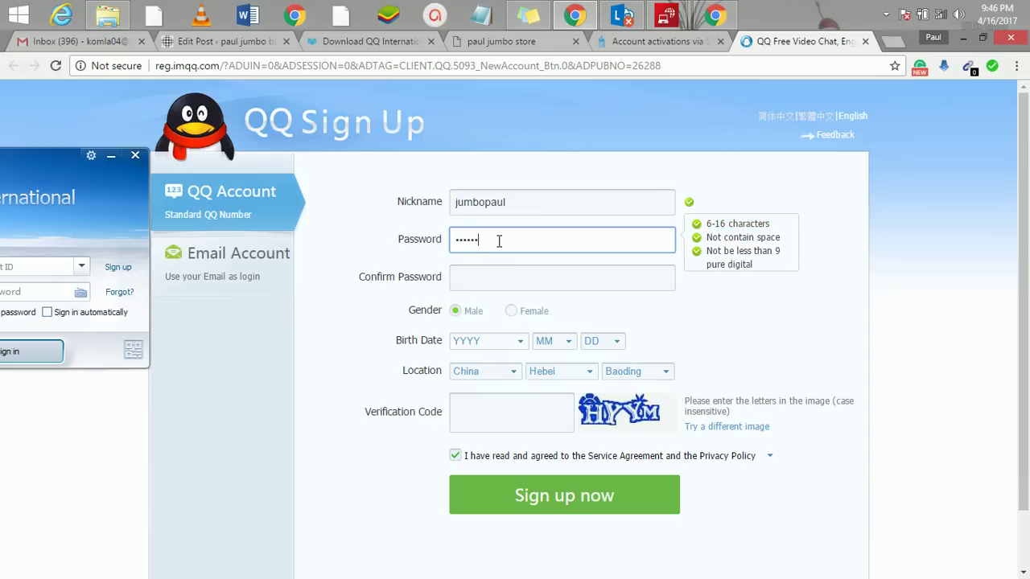
pyautogui.write('••')
pyautogui.click(498, 281)
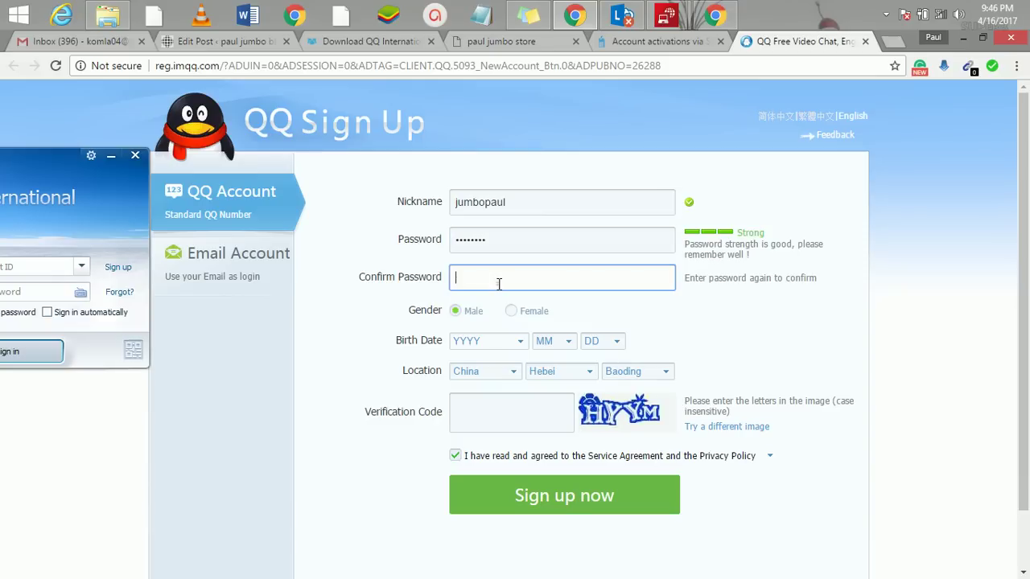
pyautogui.write('••••••••')
# Step: Set the birth date to year 1997, month 5, day 4 in the dropdowns
pyautogui.click(592, 341)
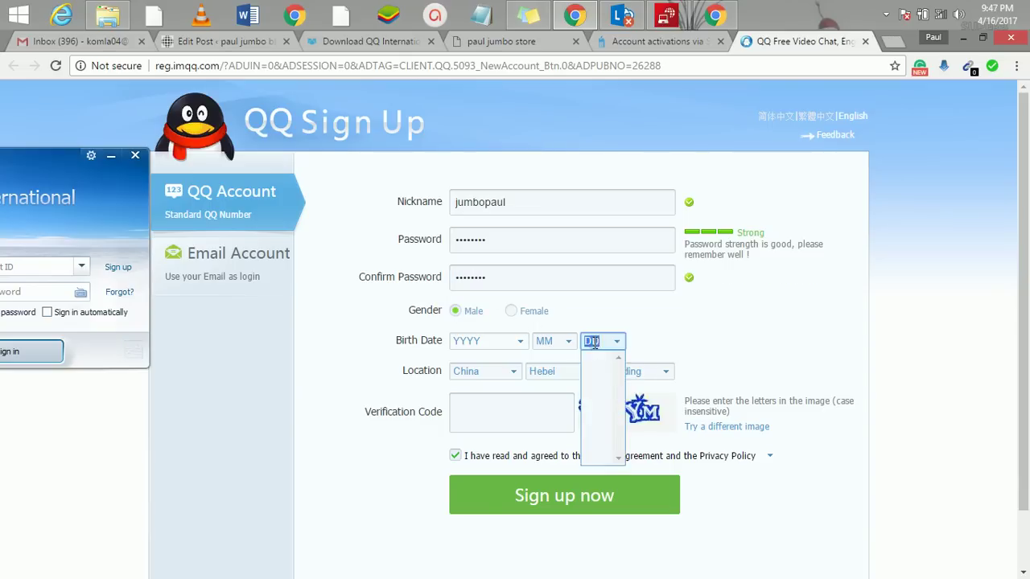
pyautogui.click(482, 341)
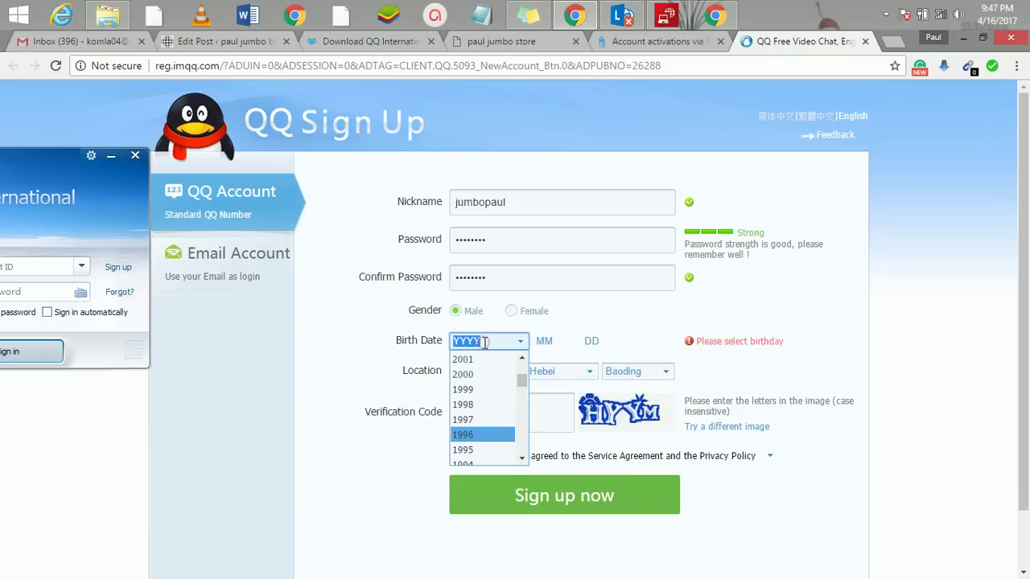
pyautogui.moveTo(524, 385)
pyautogui.mouseDown()
pyautogui.moveTo(522, 413)
pyautogui.moveTo(517, 383)
pyautogui.mouseUp()
pyautogui.click(473, 393)
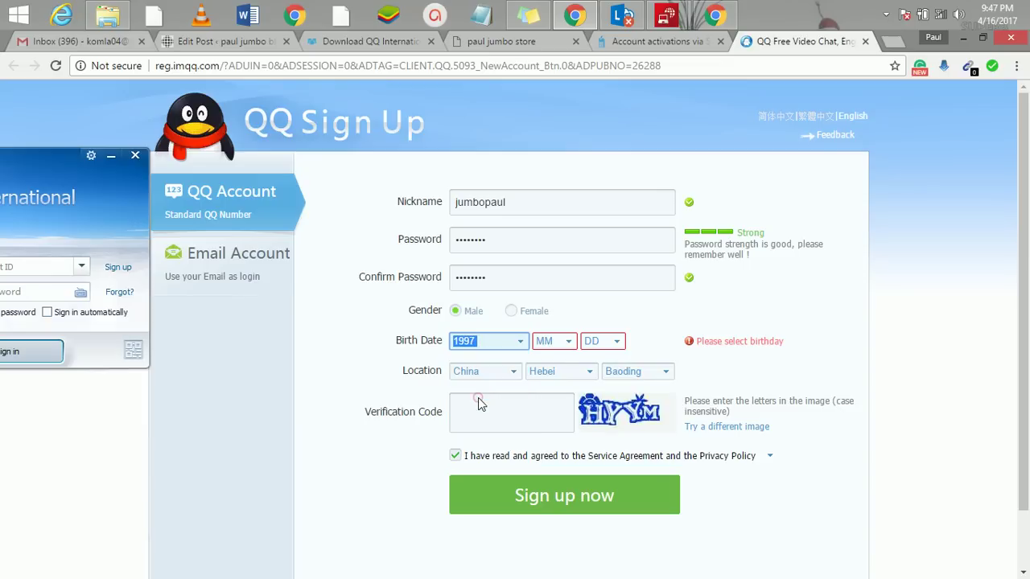
pyautogui.click(573, 342)
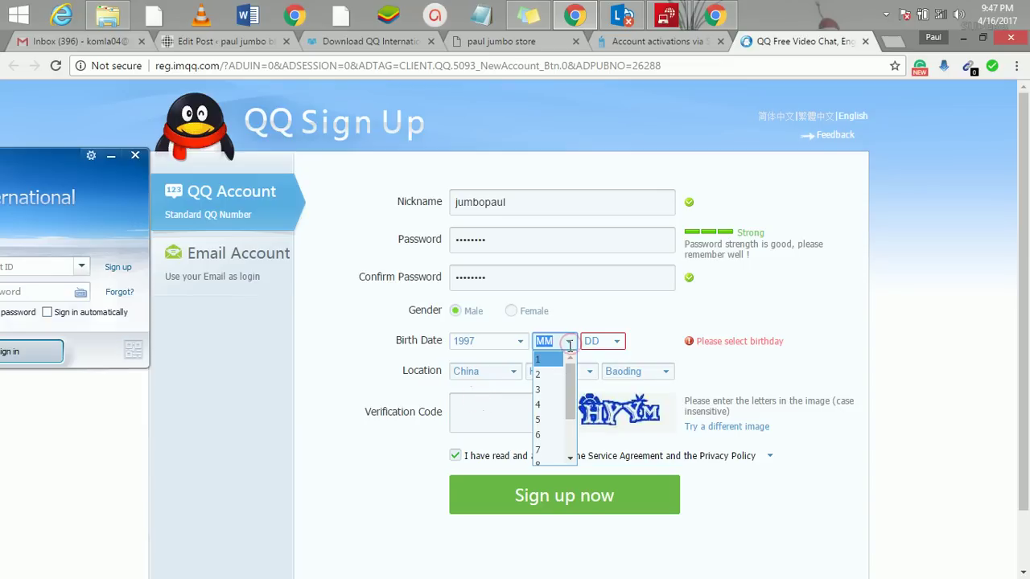
pyautogui.click(547, 419)
pyautogui.click(616, 341)
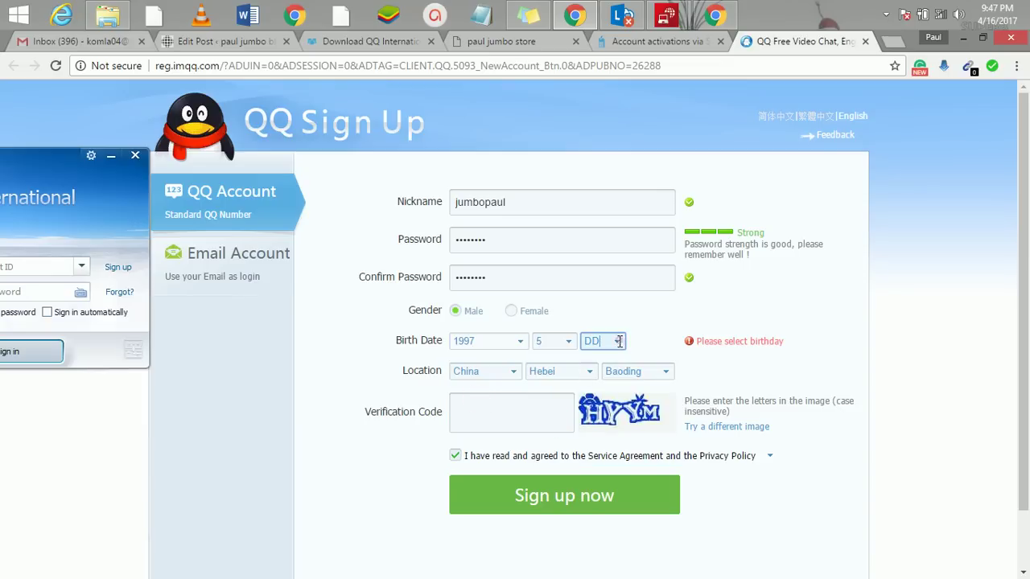
pyautogui.click(599, 407)
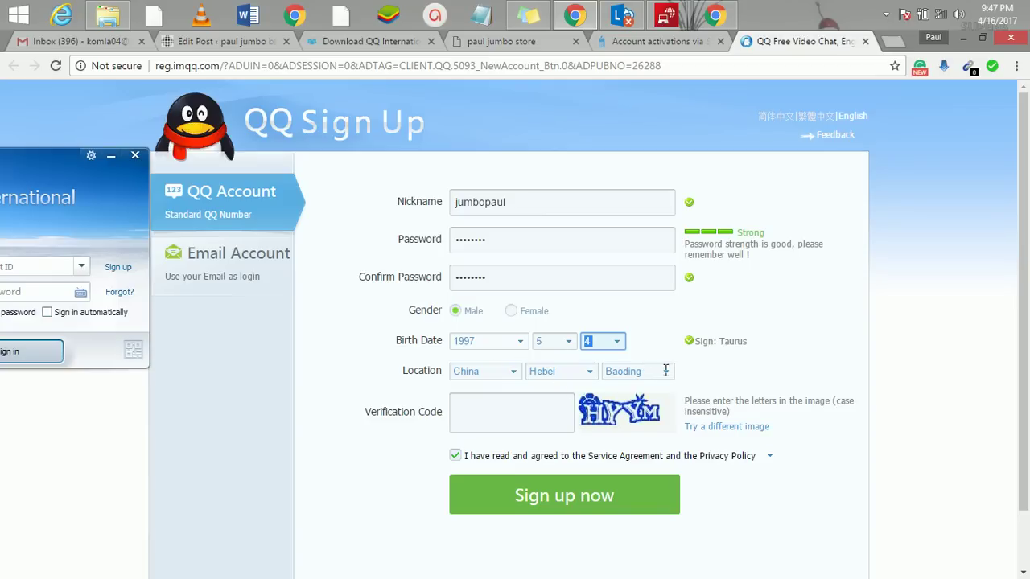
# Step: Enter the image verification code, correcting a typo, and submit the registration form
pyautogui.click(479, 404)
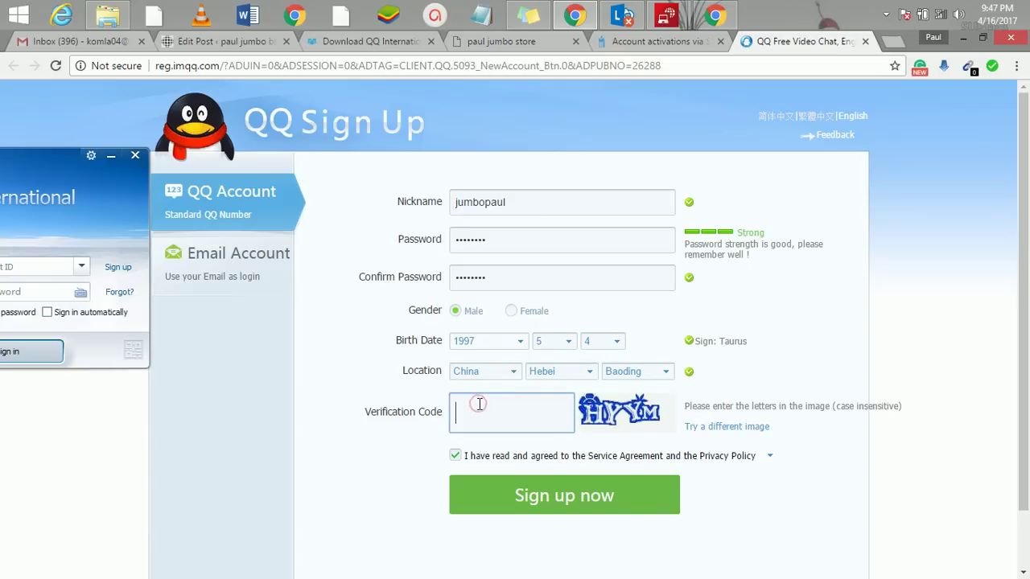
pyautogui.write('hym')
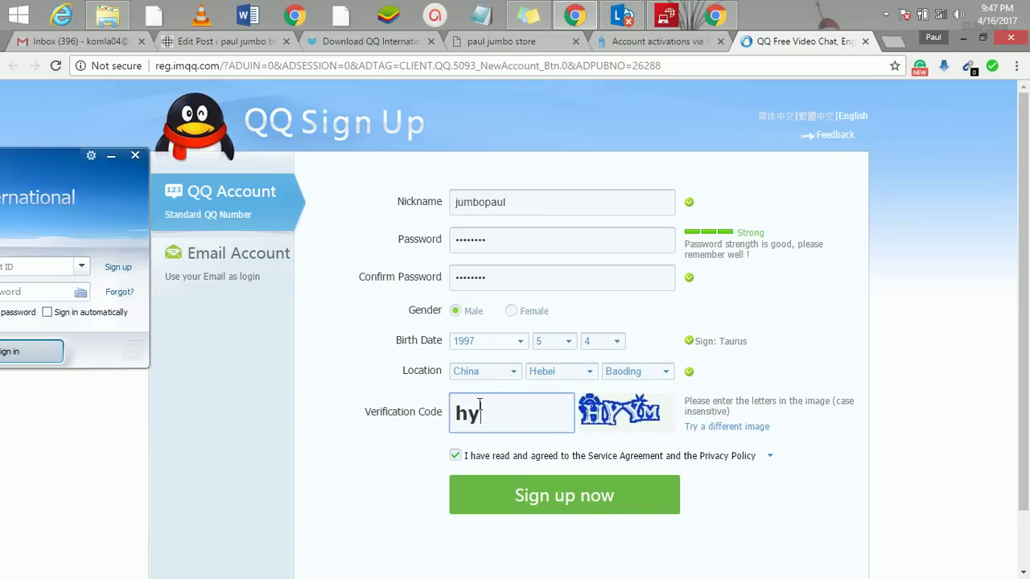
pyautogui.write('y')
pyautogui.press('BackSpace')
pyautogui.press('BackSpace')
pyautogui.write('ym')
pyautogui.click(531, 499)
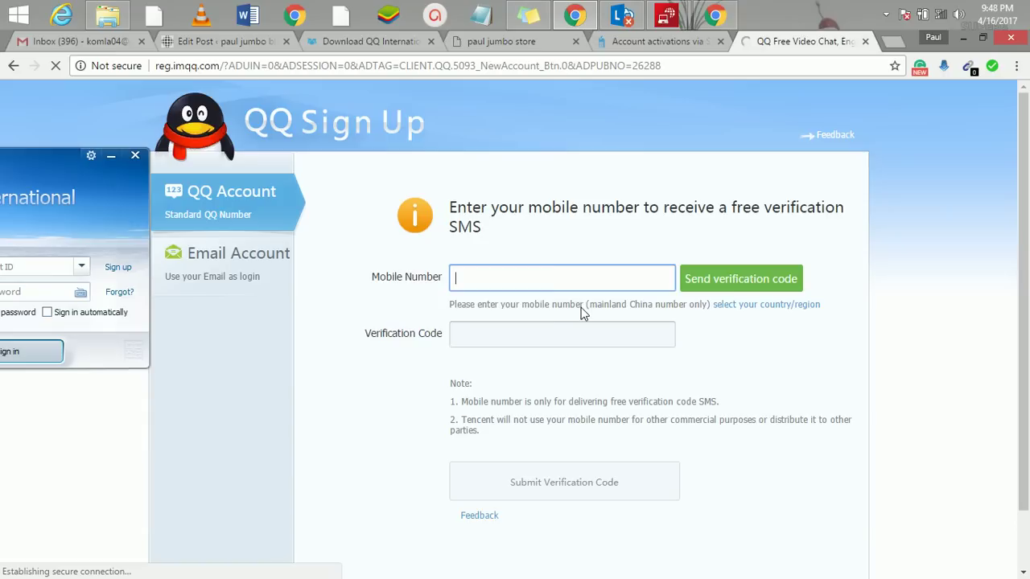
# Step: Choose the country/region for the mobile number on the SMS verification step
pyautogui.click(764, 304)
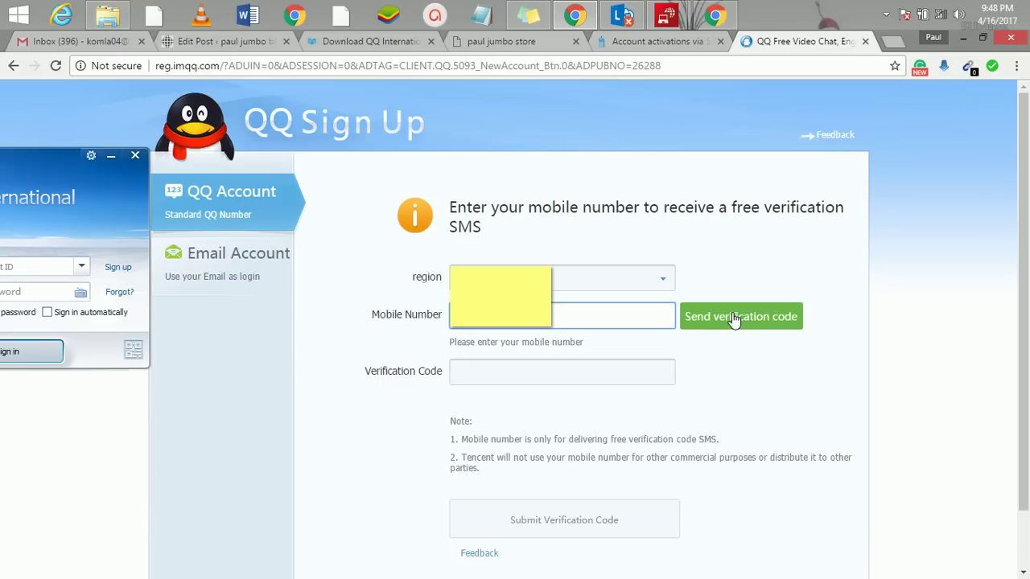
# Step: Request the SMS code, enter the received code, and submit it to finish sign-up
pyautogui.click(734, 319)
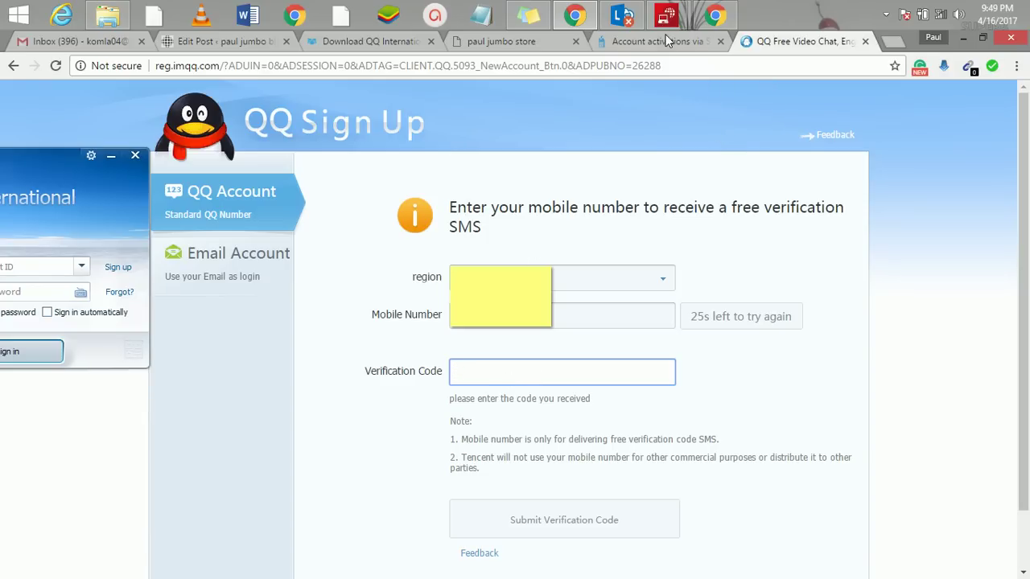
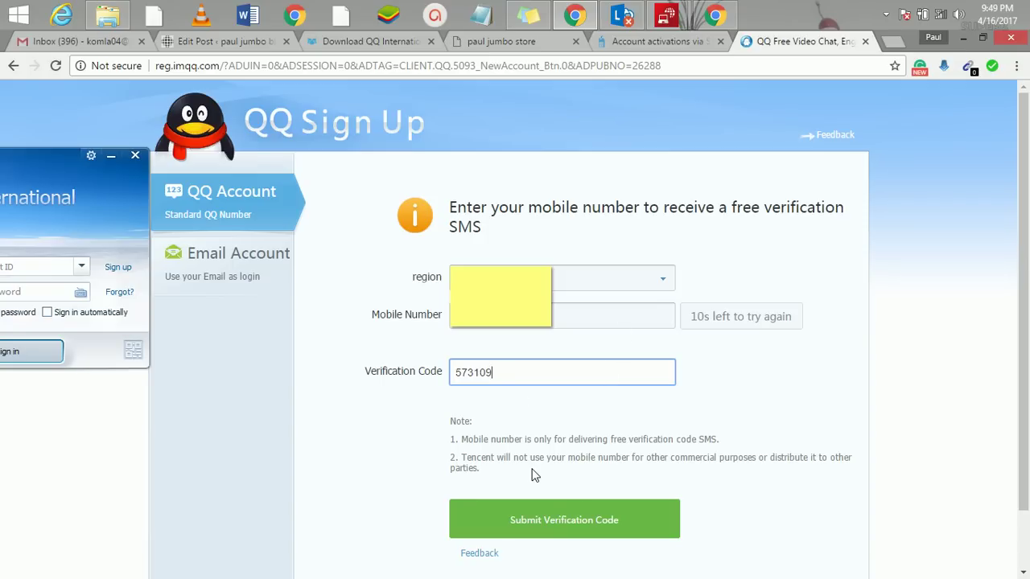
pyautogui.click(544, 530)
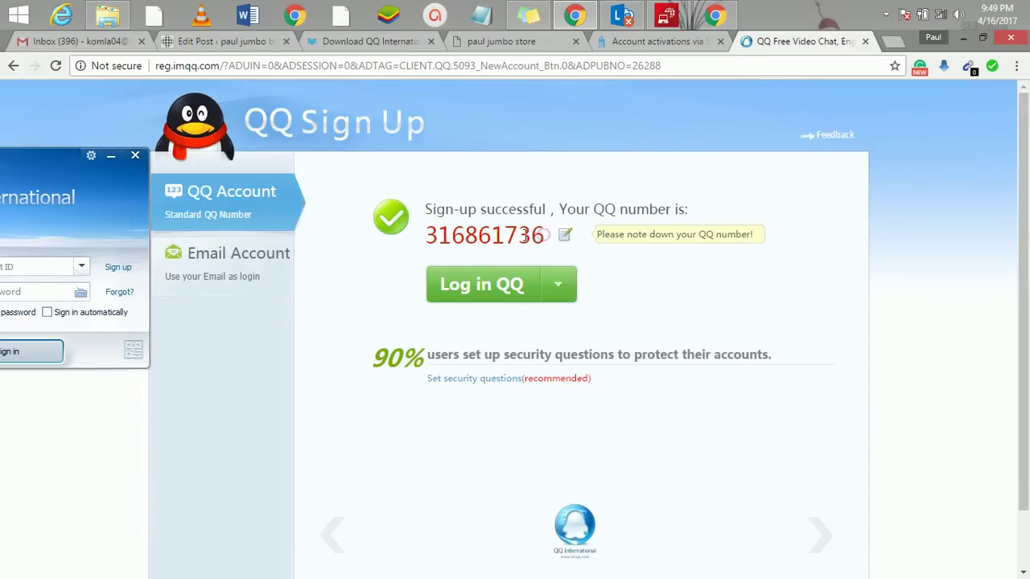
# Step: Copy the new QQ number into an untitled Notepad note, then minimize Notepad
pyautogui.moveTo(544, 235); pyautogui.dragTo(429, 234)
pyautogui.hotkey('ctrl', 'c')
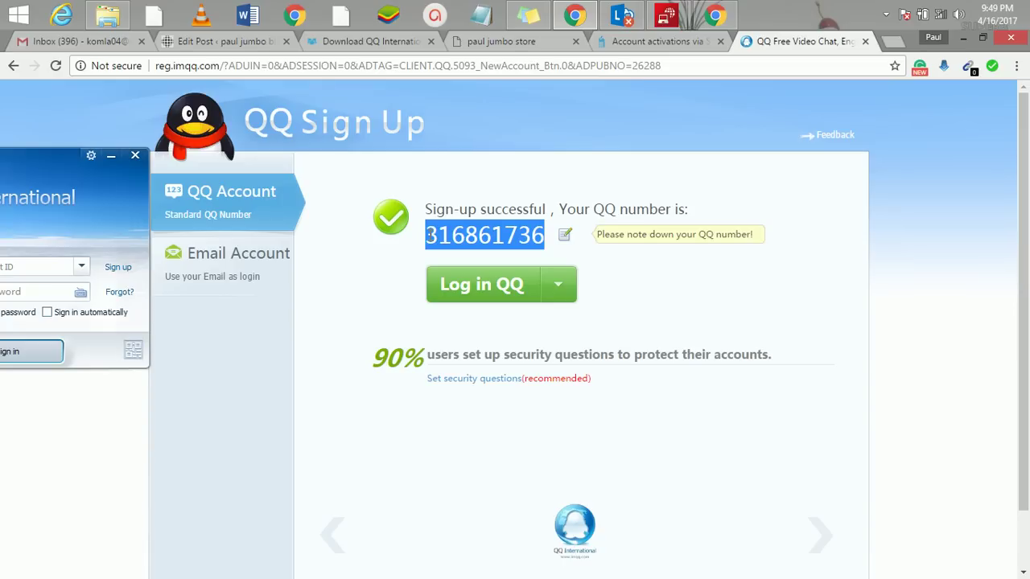
pyautogui.click(487, 19)
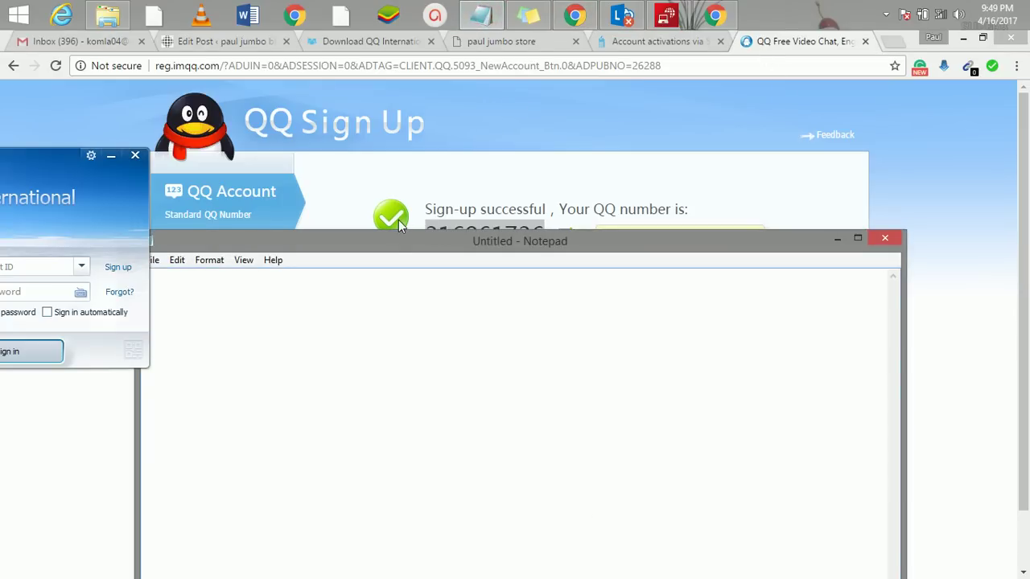
pyautogui.moveTo(386, 243); pyautogui.dragTo(609, 225)
pyautogui.click(476, 297)
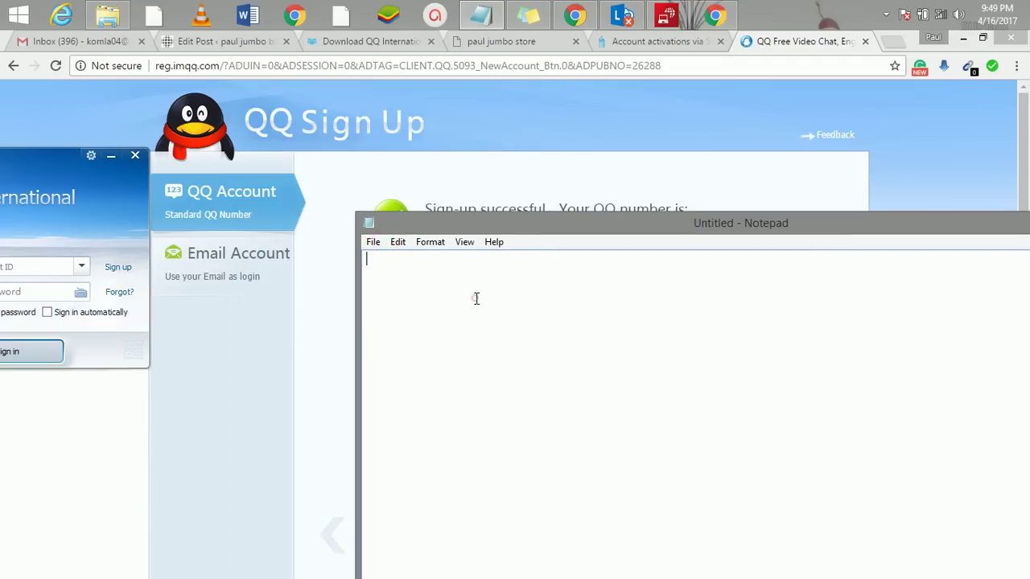
pyautogui.hotkey('ctrl', 'v')
pyautogui.moveTo(946, 219); pyautogui.dragTo(813, 239)
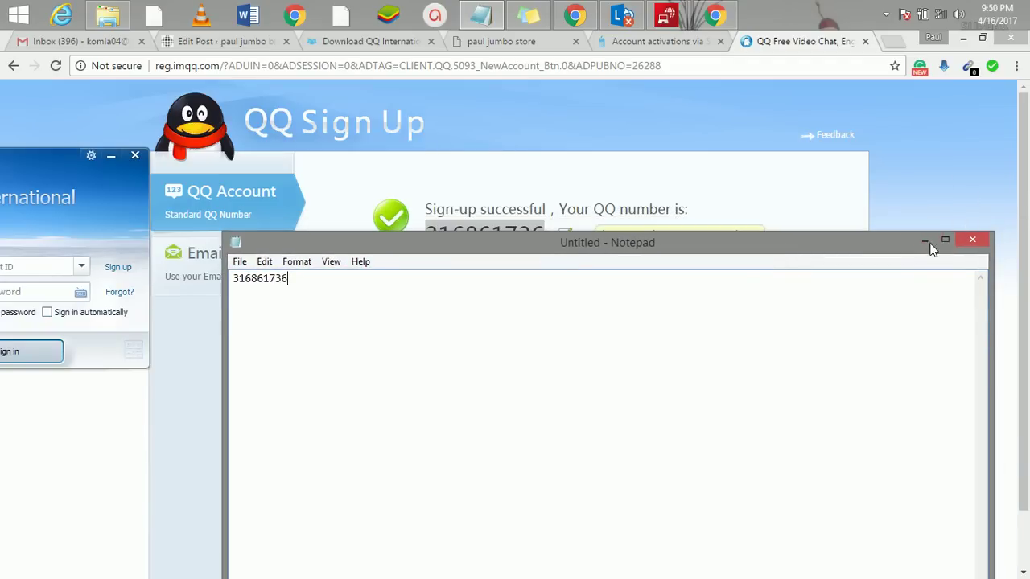
pyautogui.click(925, 241)
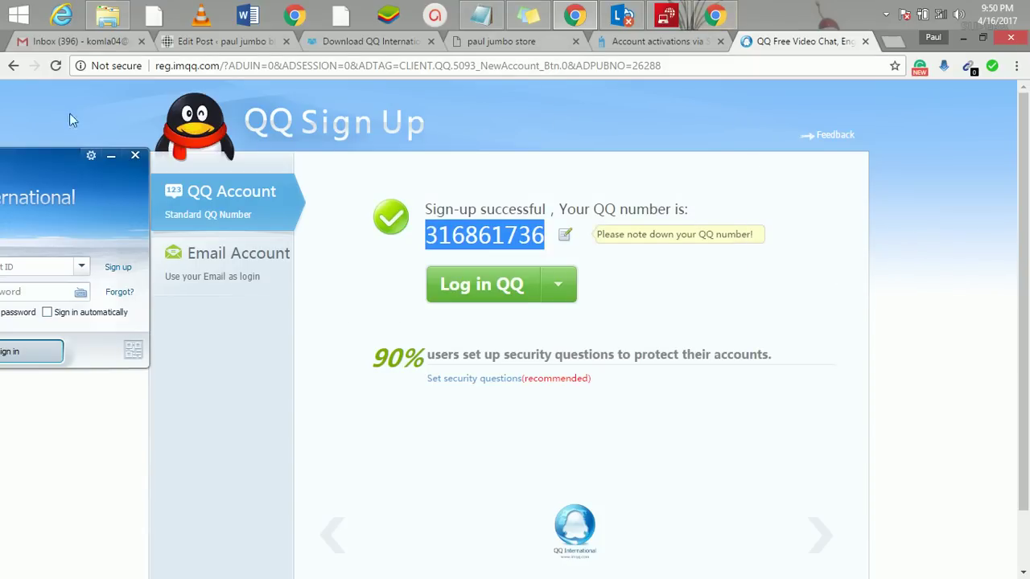
pyautogui.click(47, 172)
# Step: Sign in with the pasted QQ number and its password, with Remember password ticked
pyautogui.moveTo(47, 173); pyautogui.dragTo(772, 227)
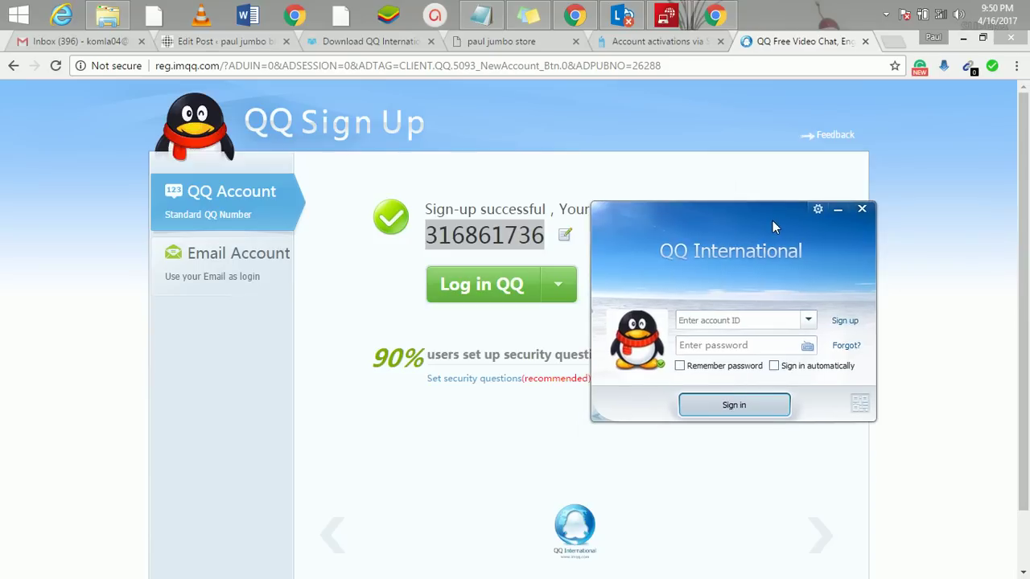
pyautogui.click(703, 322)
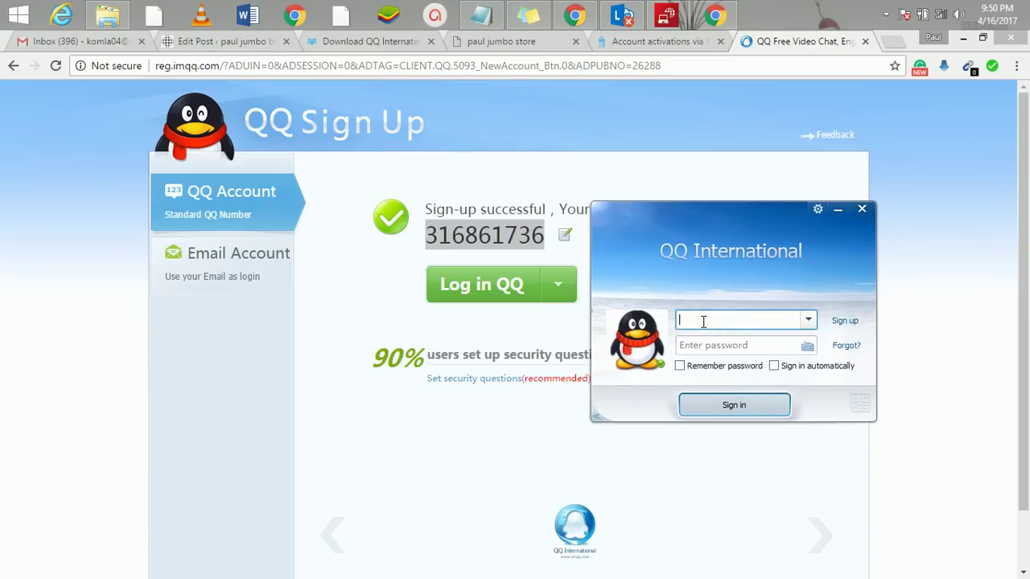
pyautogui.hotkey('ctrl', 'v')
pyautogui.click(705, 346)
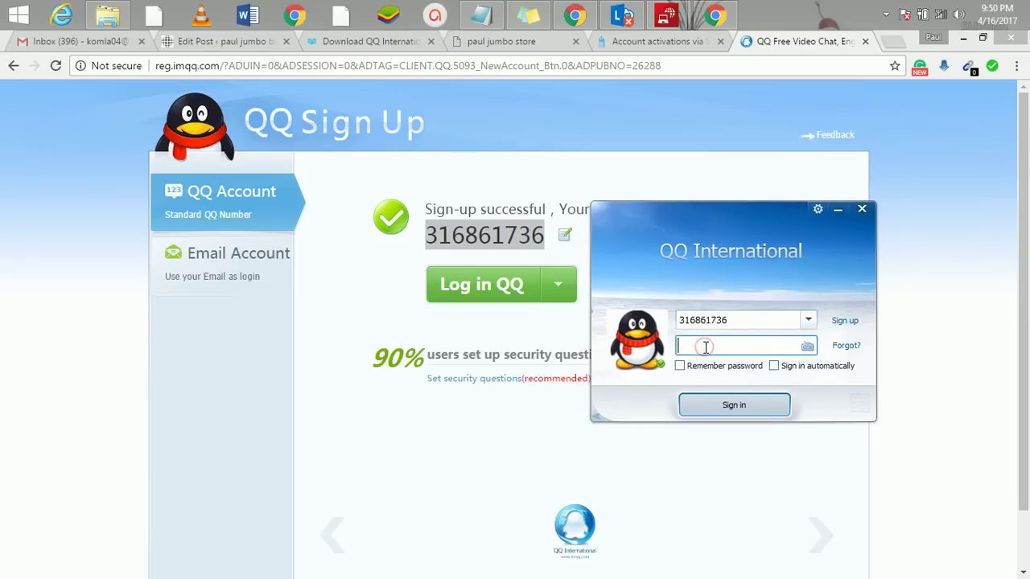
pyautogui.write('***')
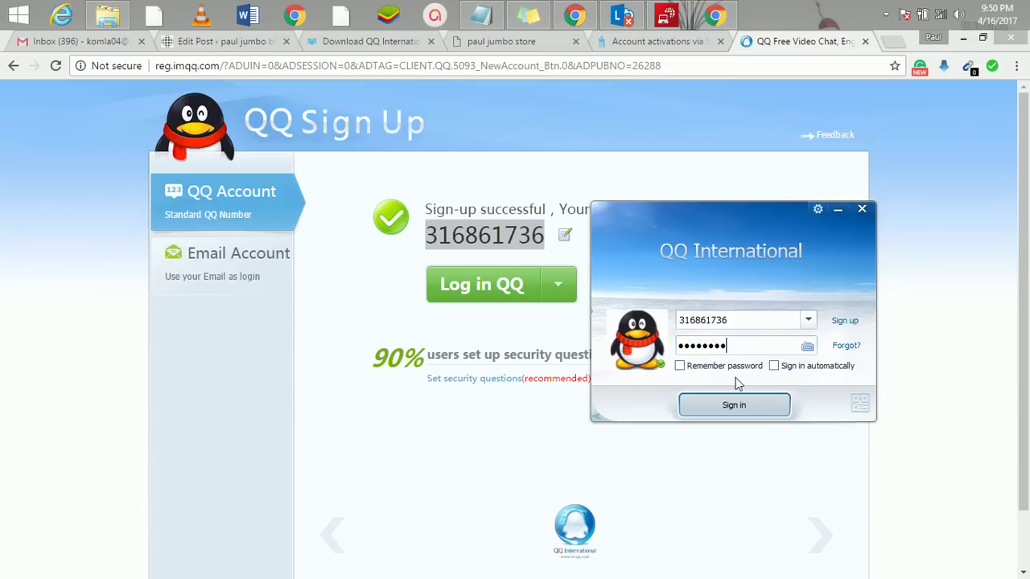
pyautogui.click(684, 370)
pyautogui.click(732, 406)
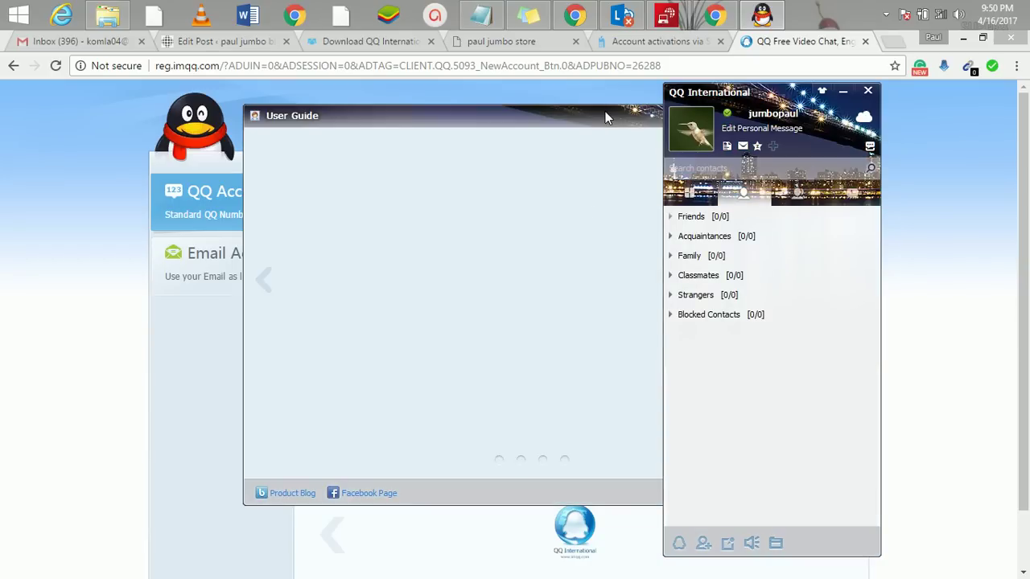
# Step: Drag the User Guide window aside and close it, leaving the empty contact list
pyautogui.moveTo(605, 111); pyautogui.dragTo(425, 141)
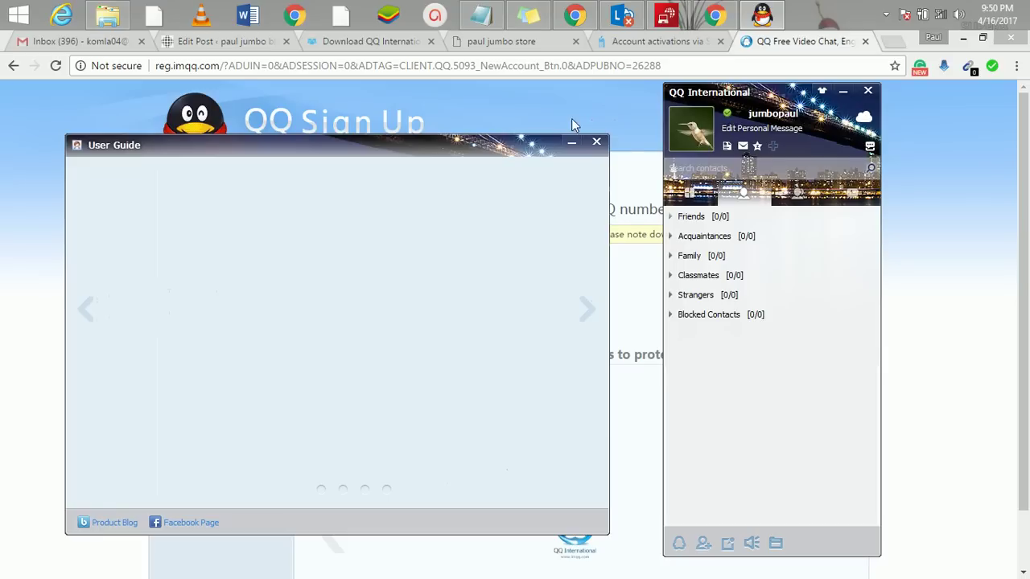
pyautogui.click(597, 142)
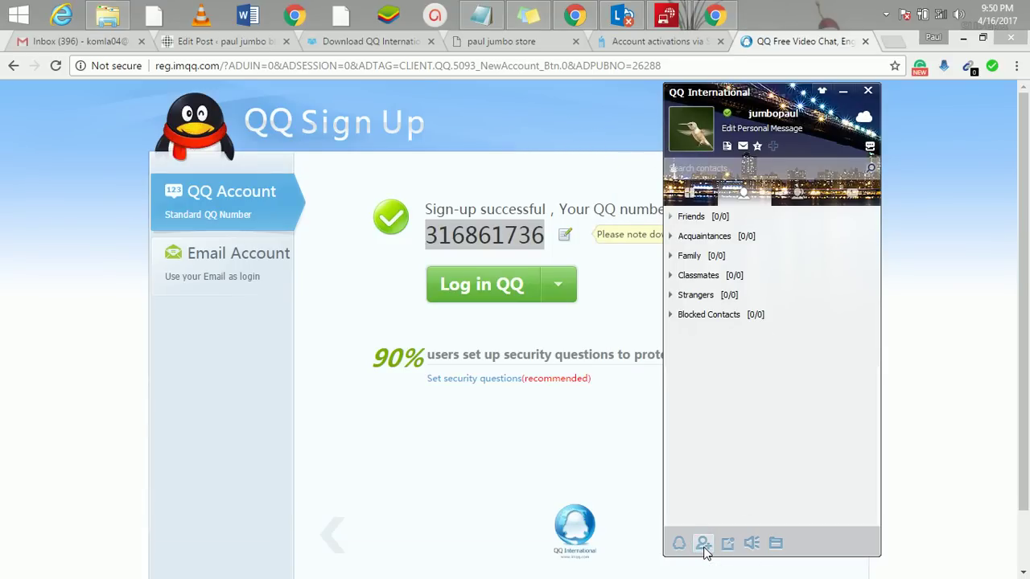
# Step: Open Find Friends and settle on the Make New Friends tab
pyautogui.click(703, 545)
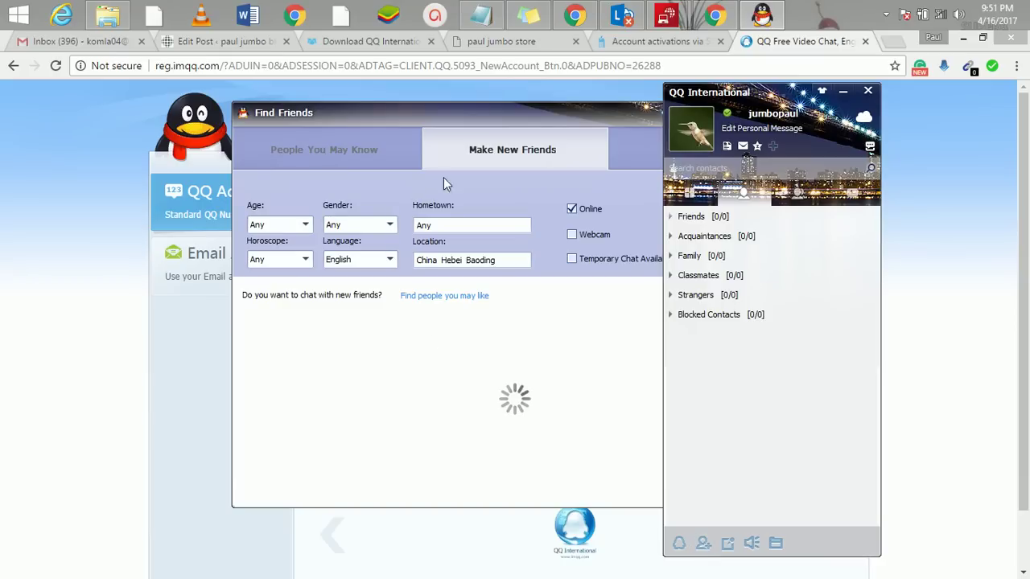
pyautogui.click(325, 151)
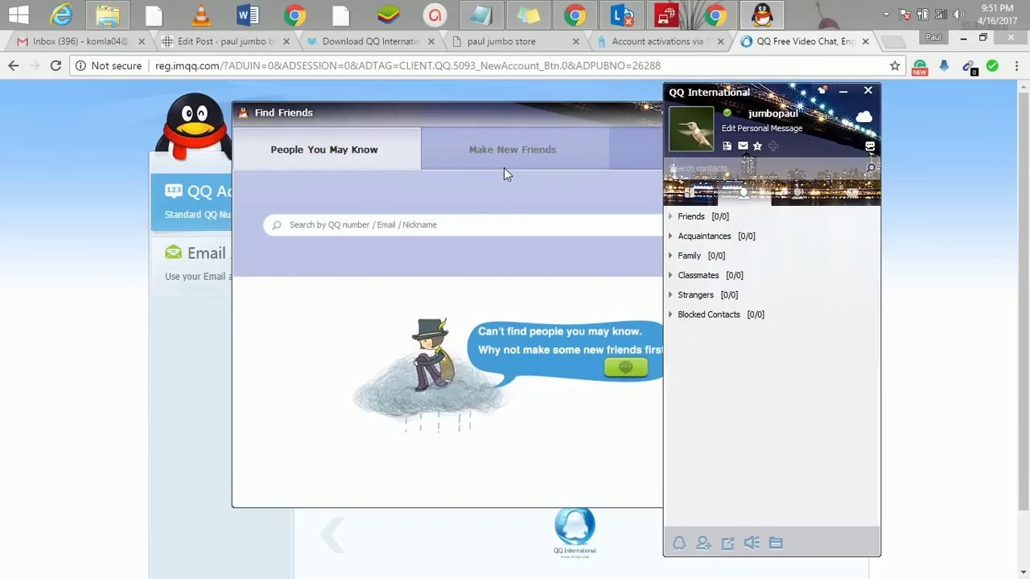
pyautogui.click(507, 153)
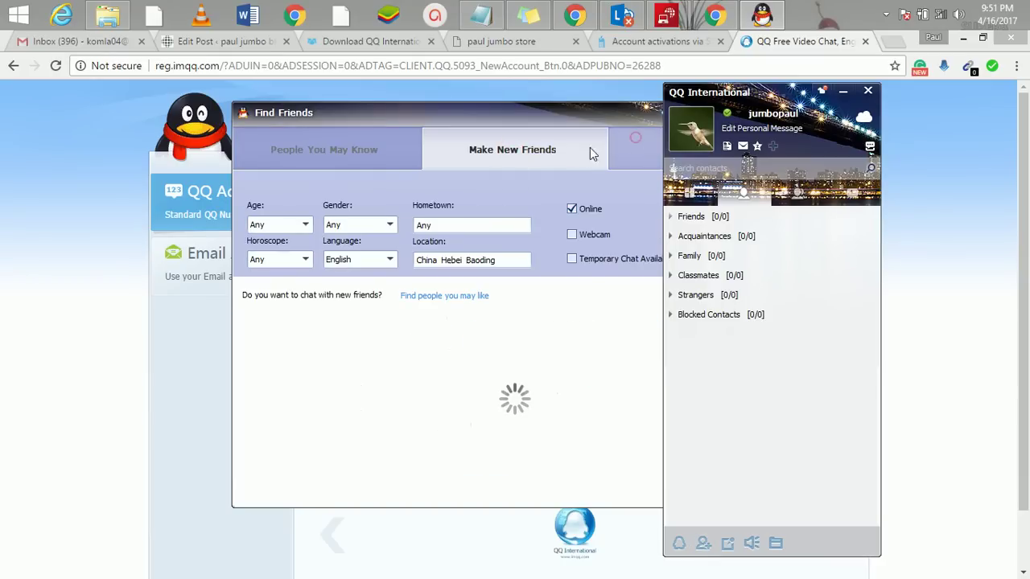
pyautogui.click(528, 147)
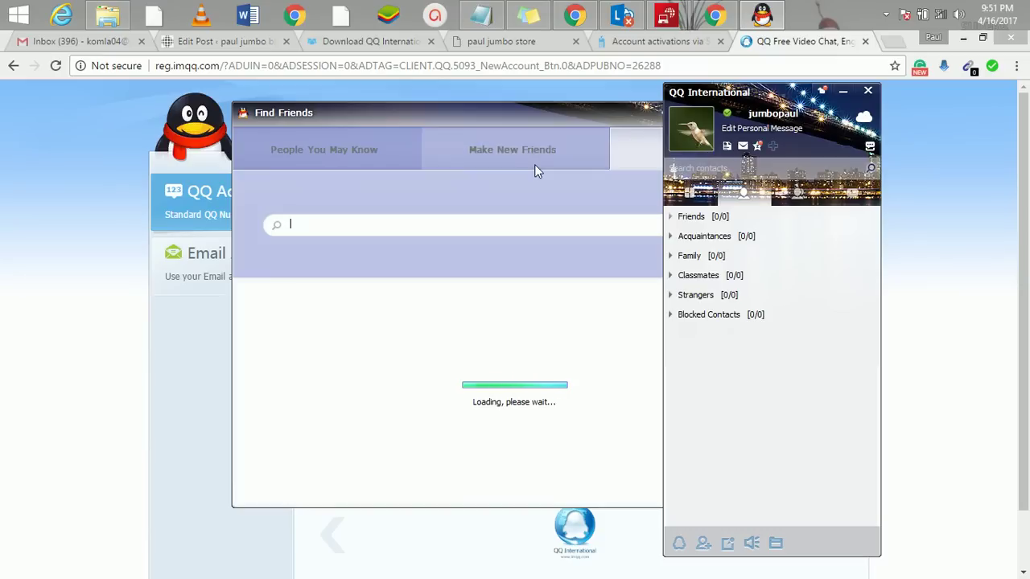
pyautogui.click(512, 148)
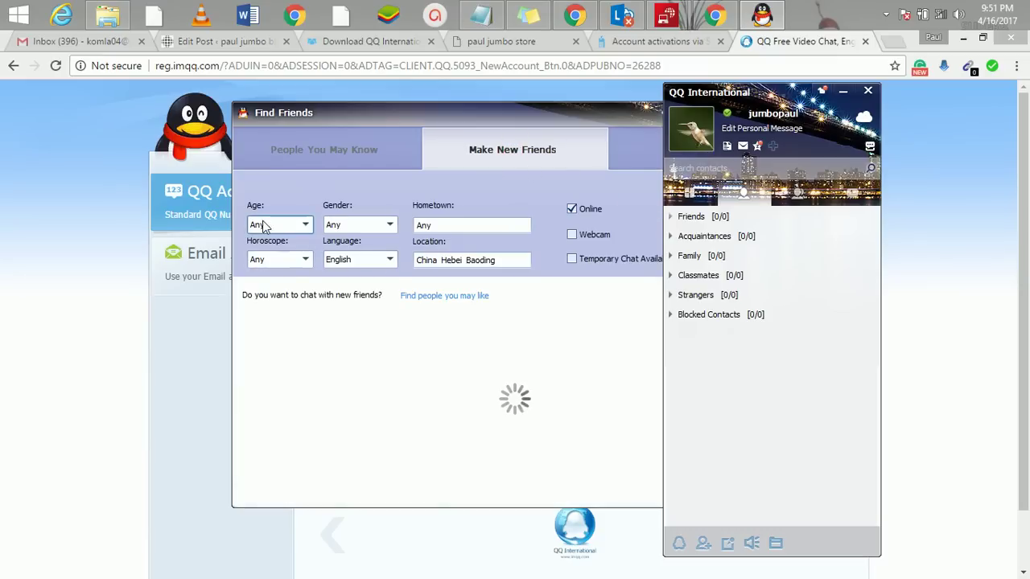
# Step: Filter new friends to ages 31 to 40 and gender Female, then move the contact list aside
pyautogui.click(306, 226)
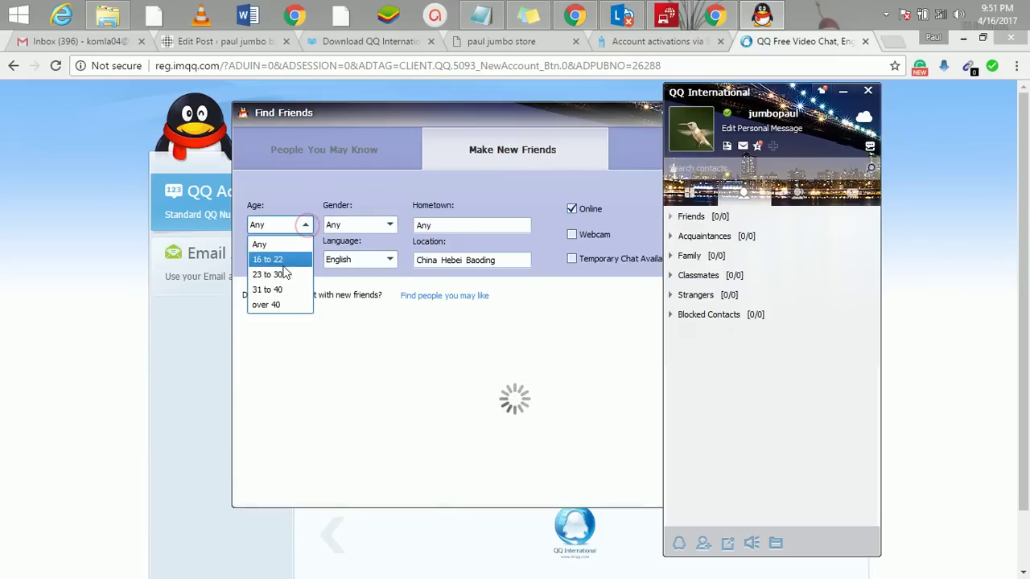
pyautogui.click(270, 290)
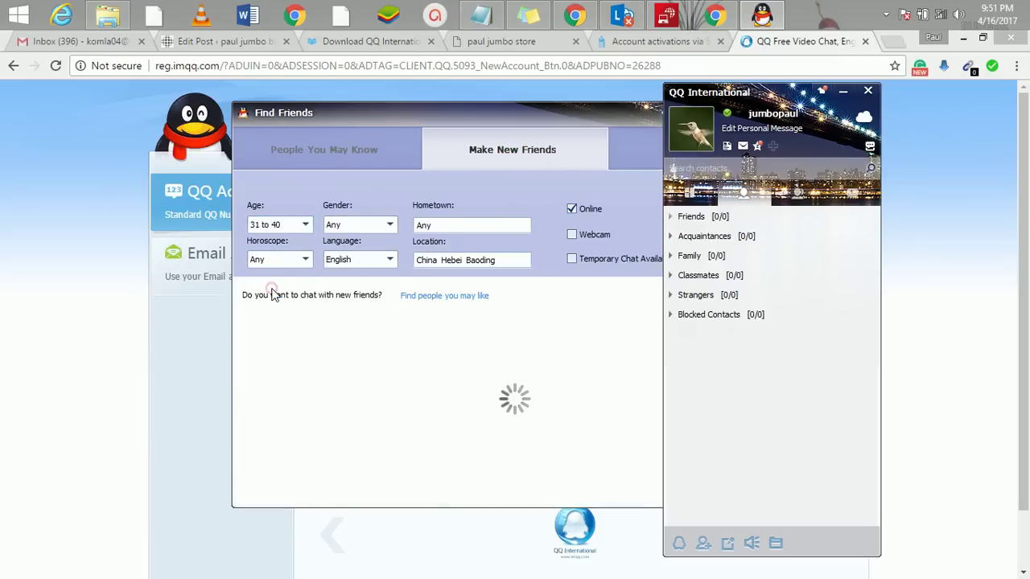
pyautogui.click(384, 230)
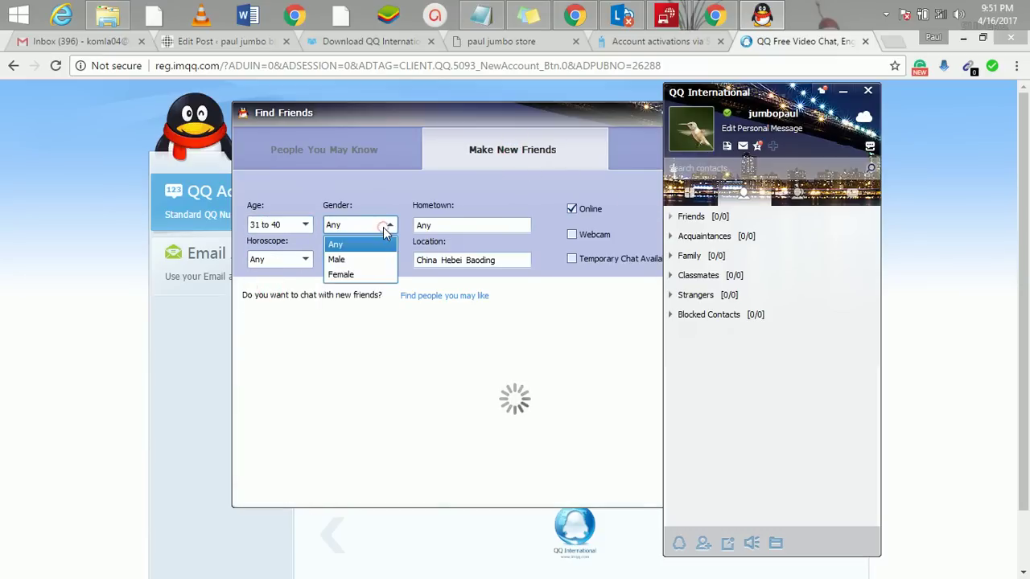
pyautogui.click(358, 275)
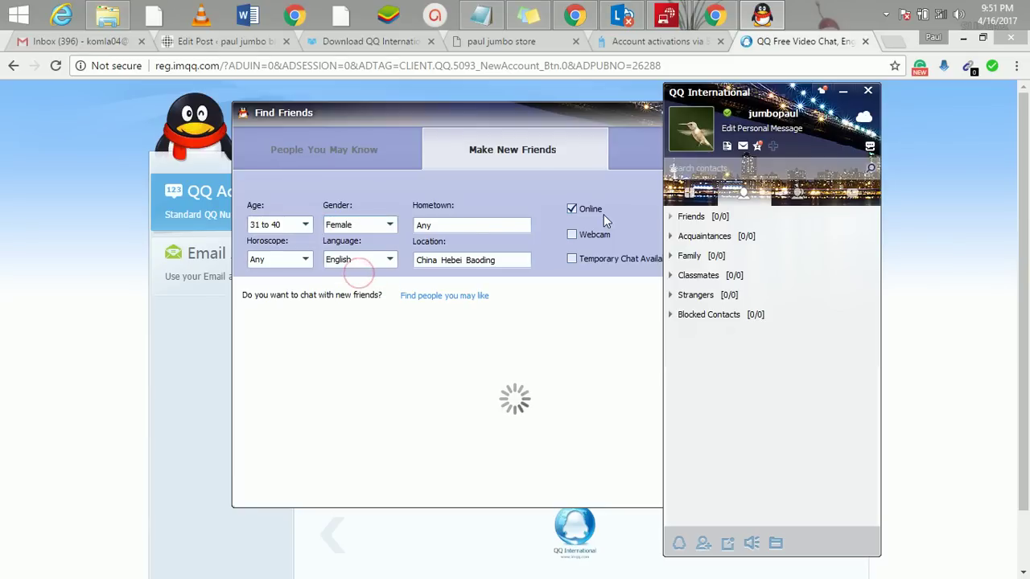
pyautogui.click(641, 145)
pyautogui.click(541, 156)
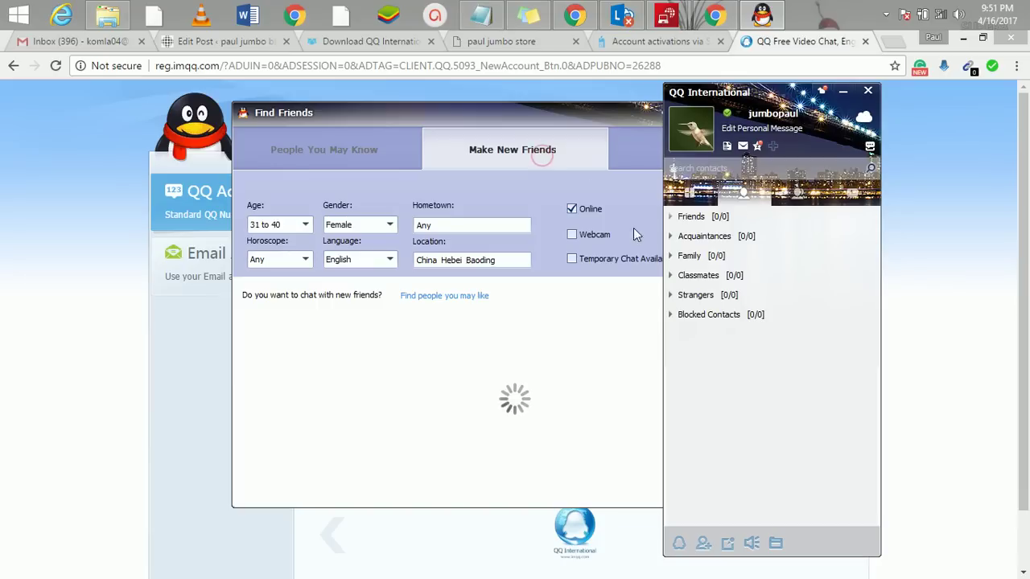
pyautogui.moveTo(794, 92); pyautogui.dragTo(976, 119)
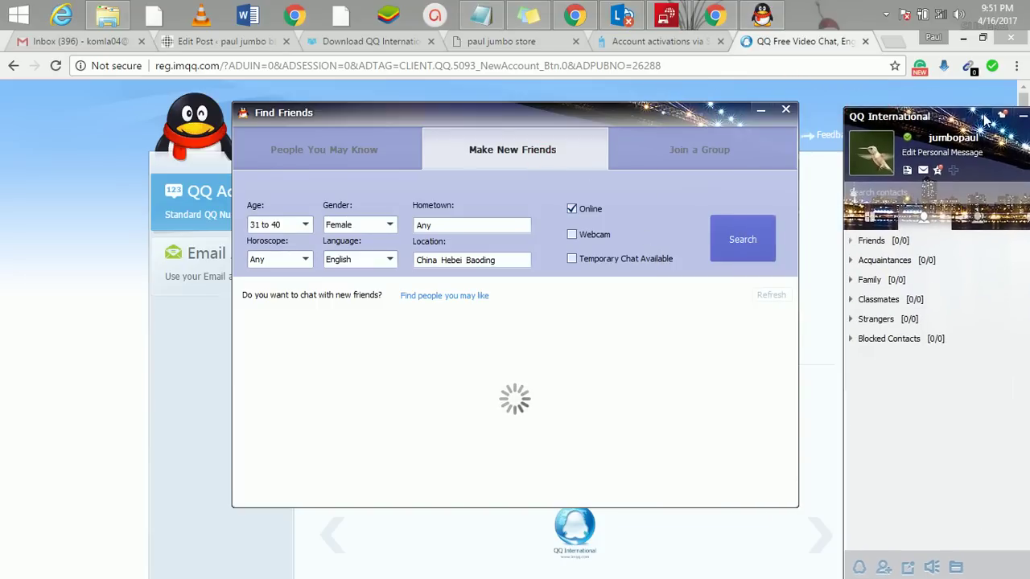
# Step: Search with the filters and start a friend request to the first Hebei Baoding result
pyautogui.click(733, 231)
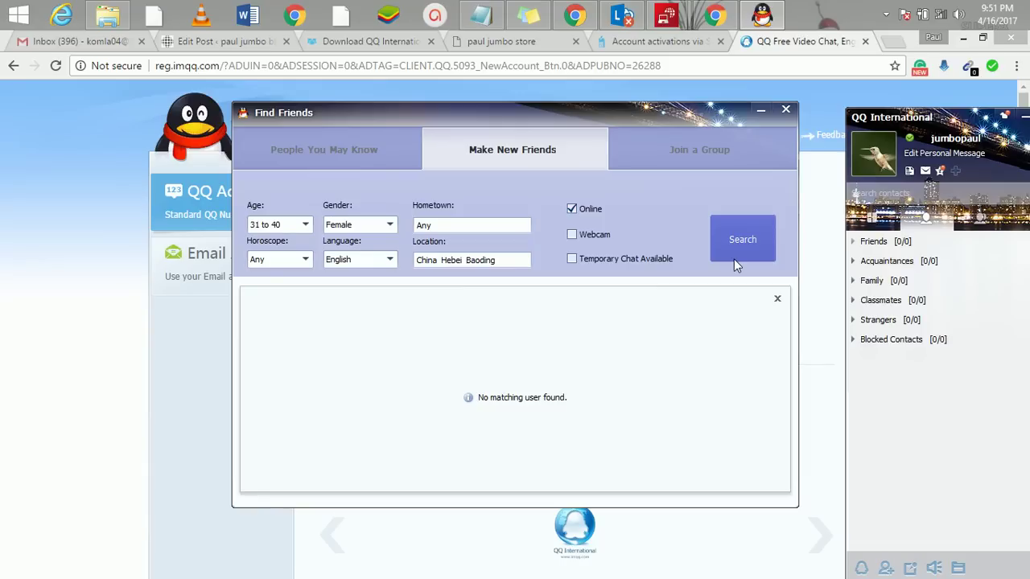
pyautogui.click(735, 260)
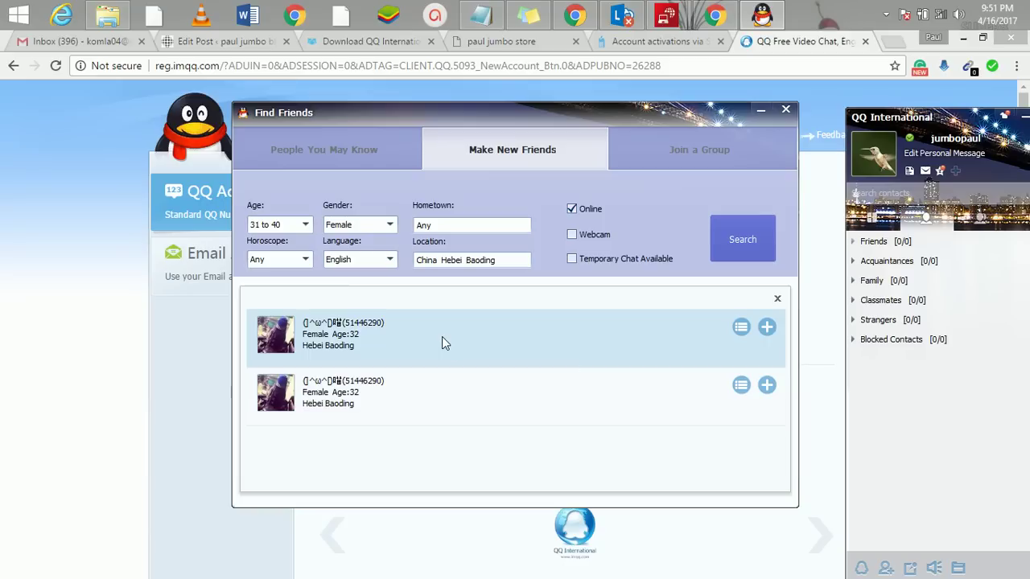
pyautogui.click(767, 328)
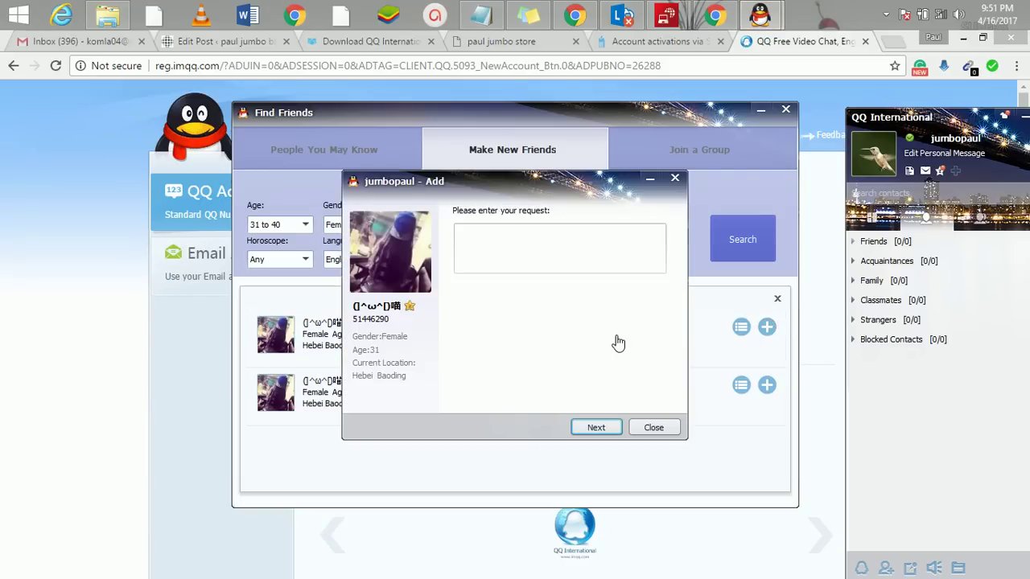
# Step: Send the friend request with the message 'hi' and dismiss the confirmation
pyautogui.click(508, 251)
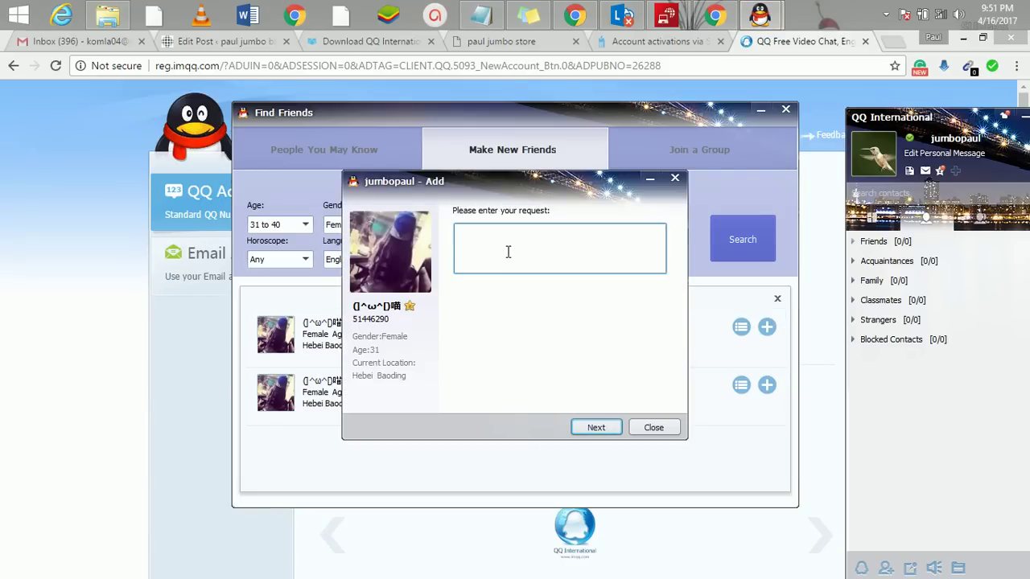
pyautogui.click(507, 251)
pyautogui.write('hi')
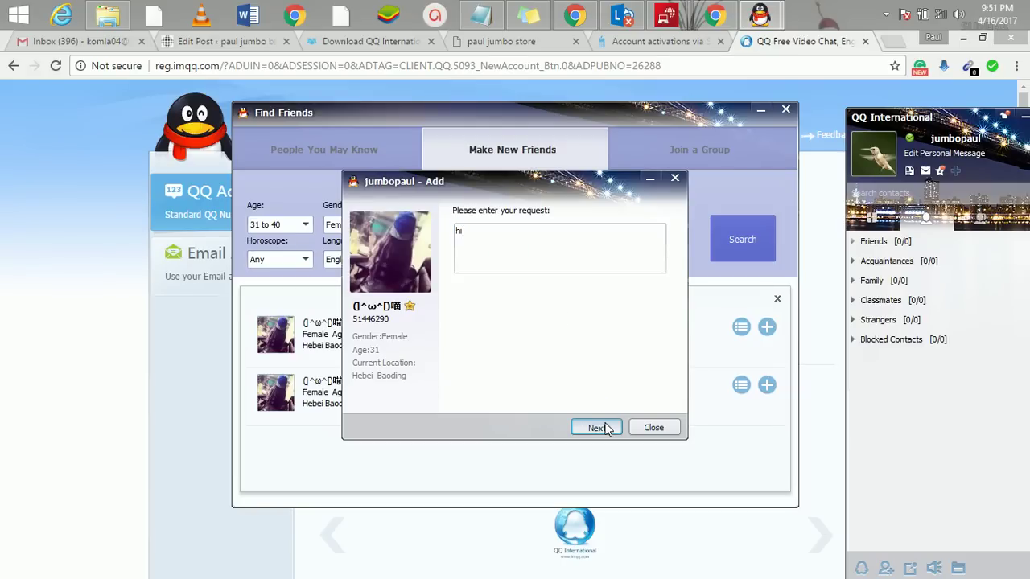
pyautogui.click(605, 427)
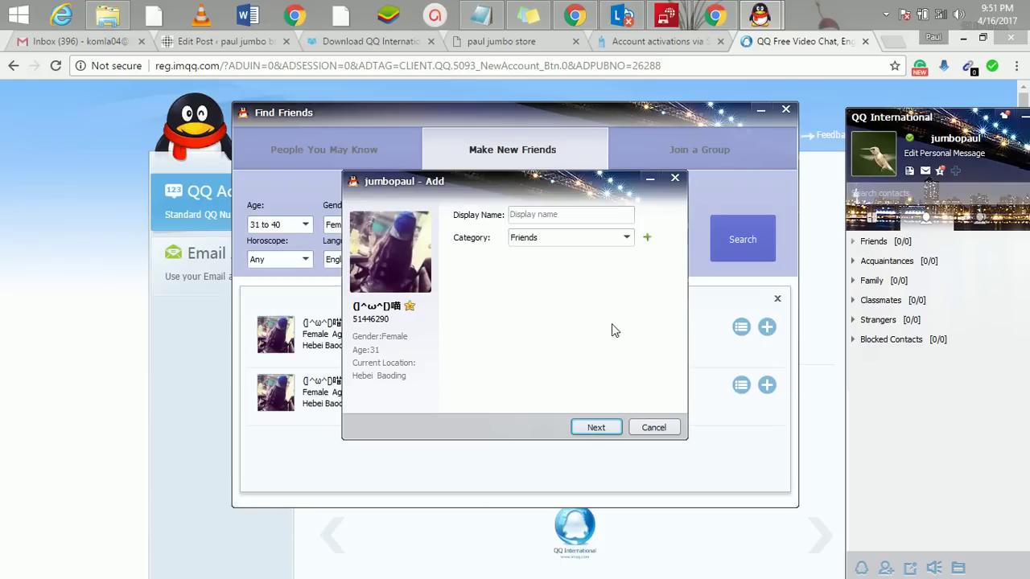
pyautogui.click(586, 434)
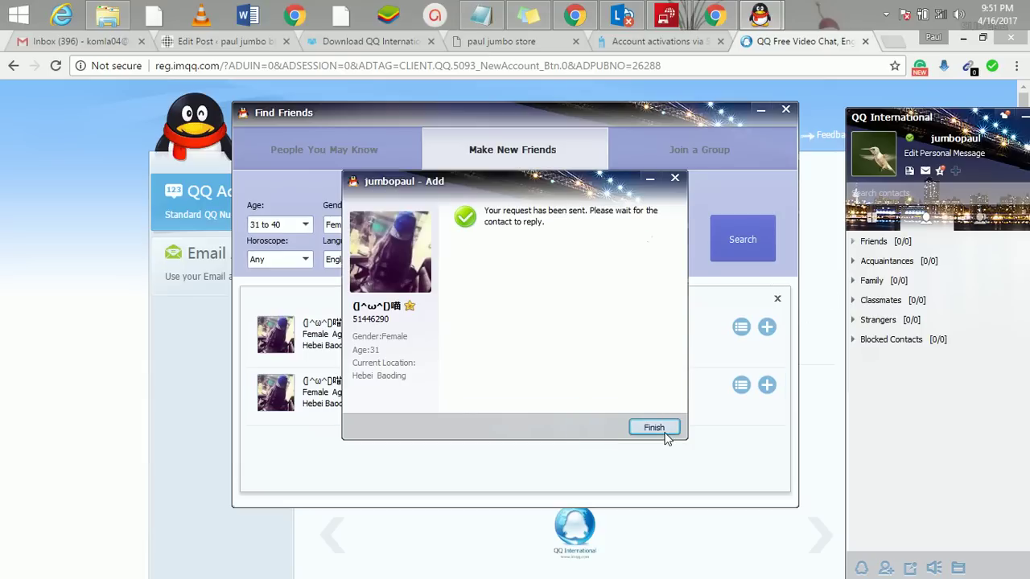
pyautogui.click(664, 432)
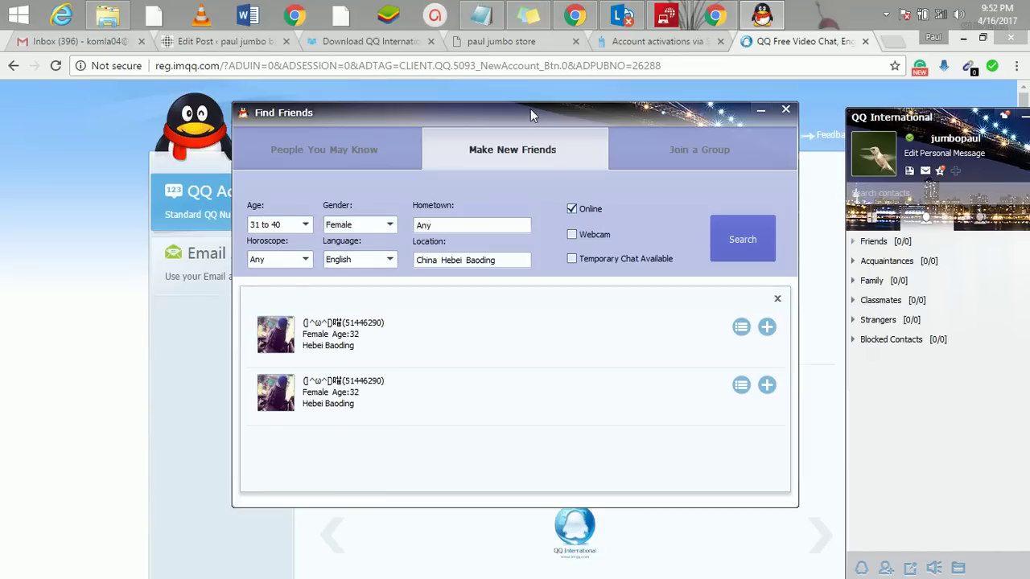
# Step: Bring the paul jumbo store page to the front in Chrome and minimize the QQ contact panel
pyautogui.click(511, 48)
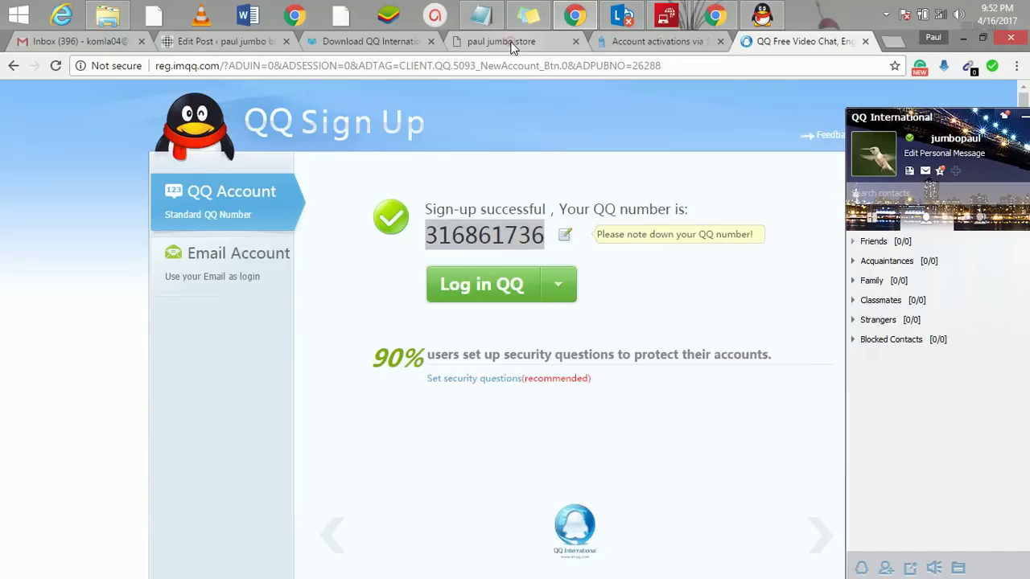
pyautogui.click(511, 48)
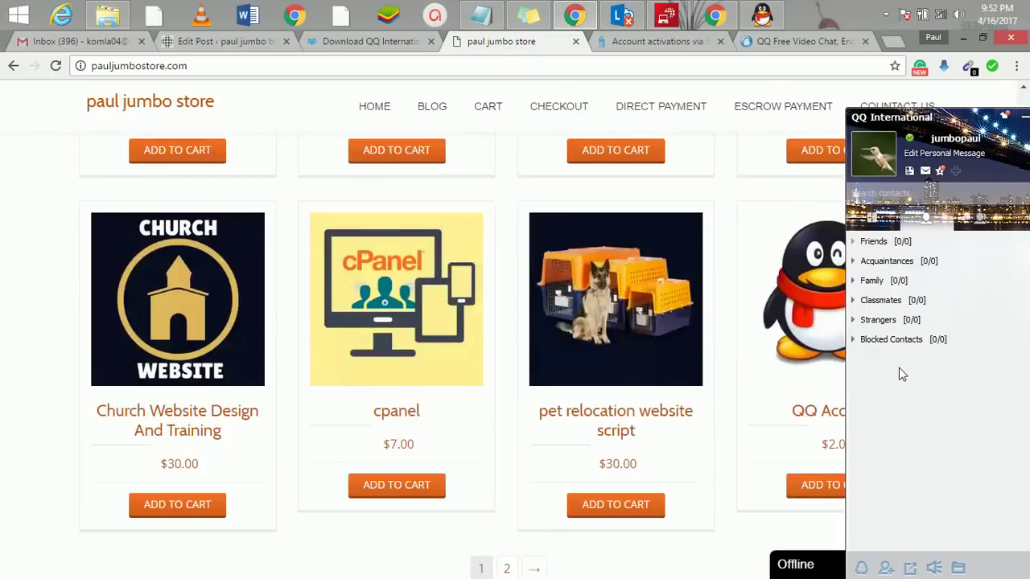
pyautogui.click(947, 138)
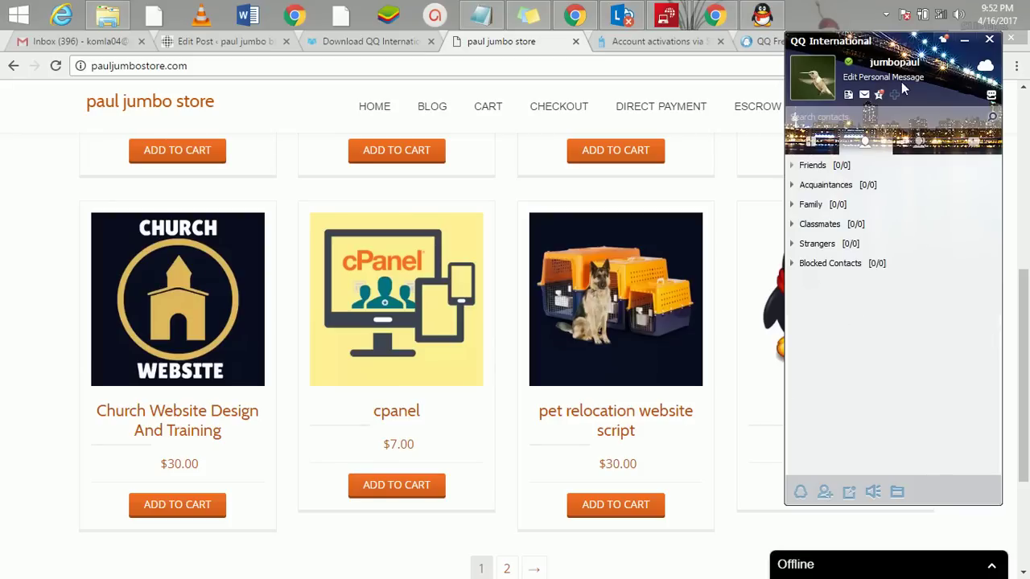
pyautogui.click(961, 43)
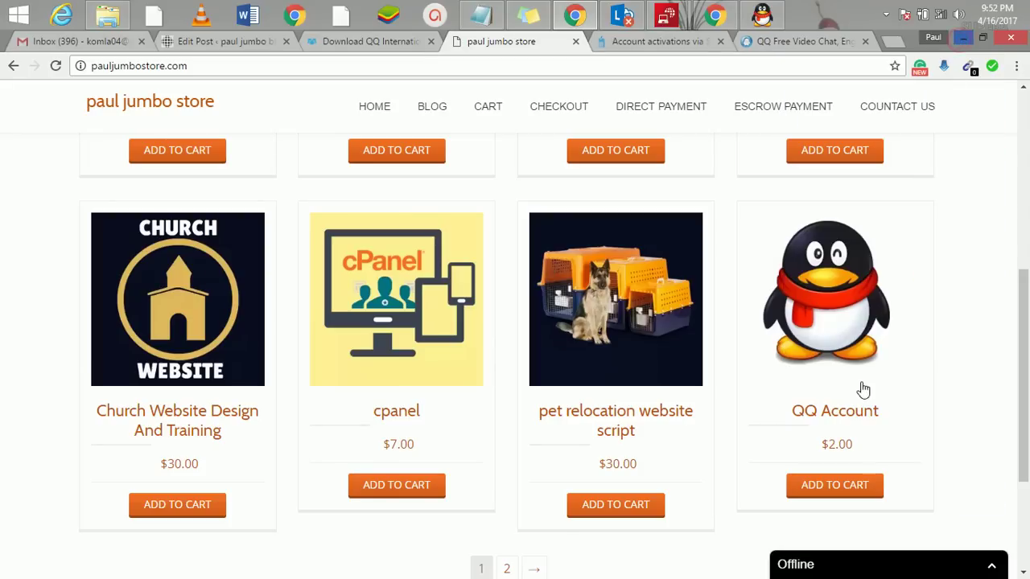
# Step: Open the $2.00 QQ Account product and scroll down to its description
pyautogui.click(822, 424)
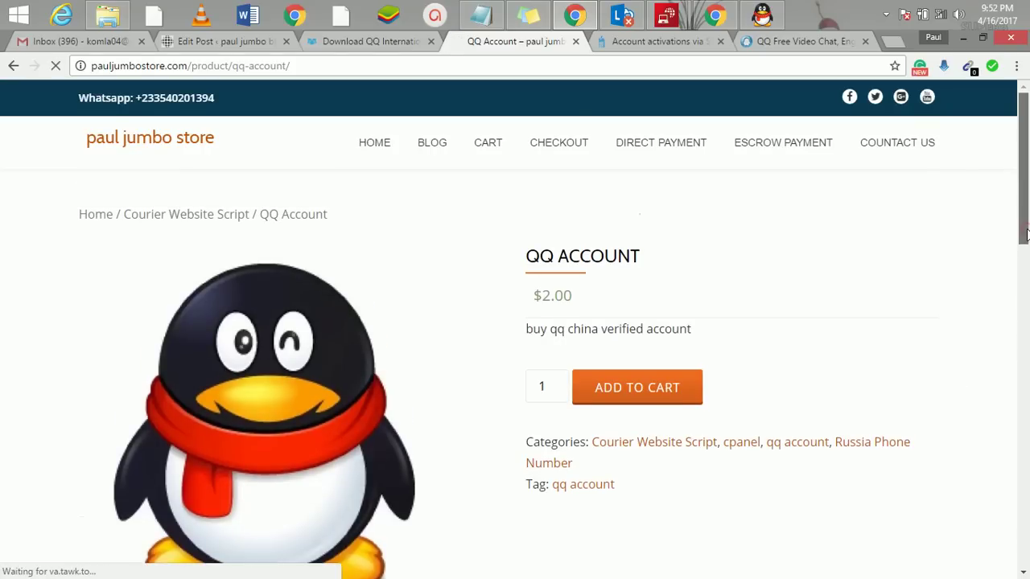
pyautogui.moveTo(1026, 233); pyautogui.dragTo(954, 310)
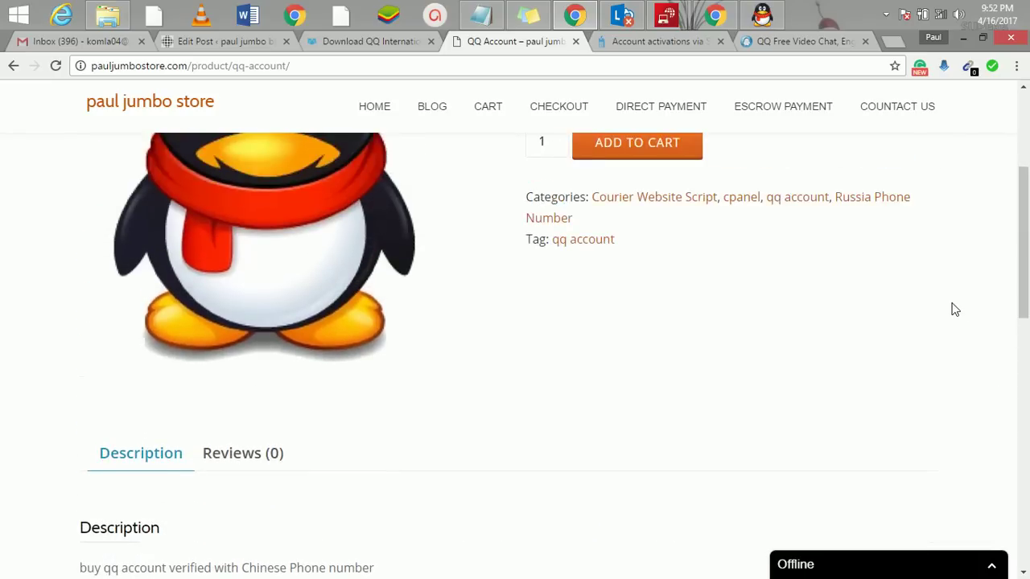